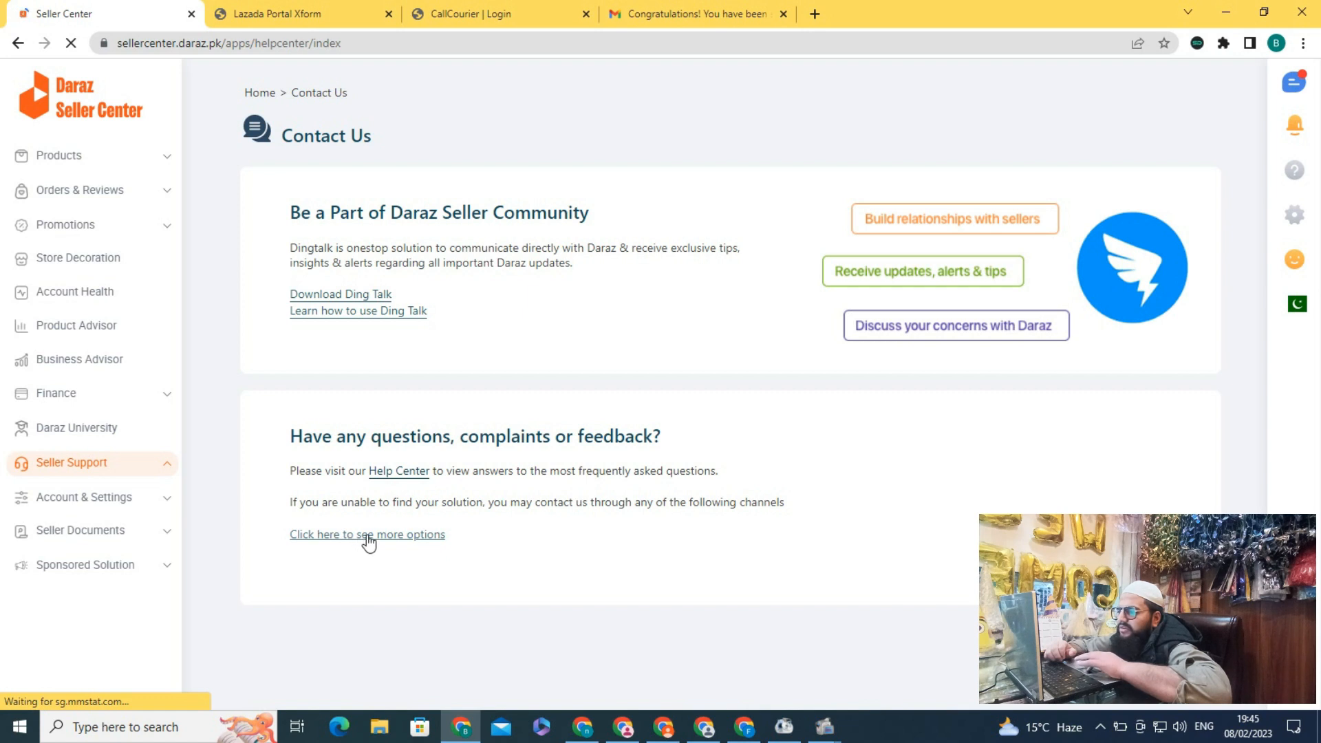
From the extra Contact Us options, open the seller support Xform in a new tab
click(368, 540)
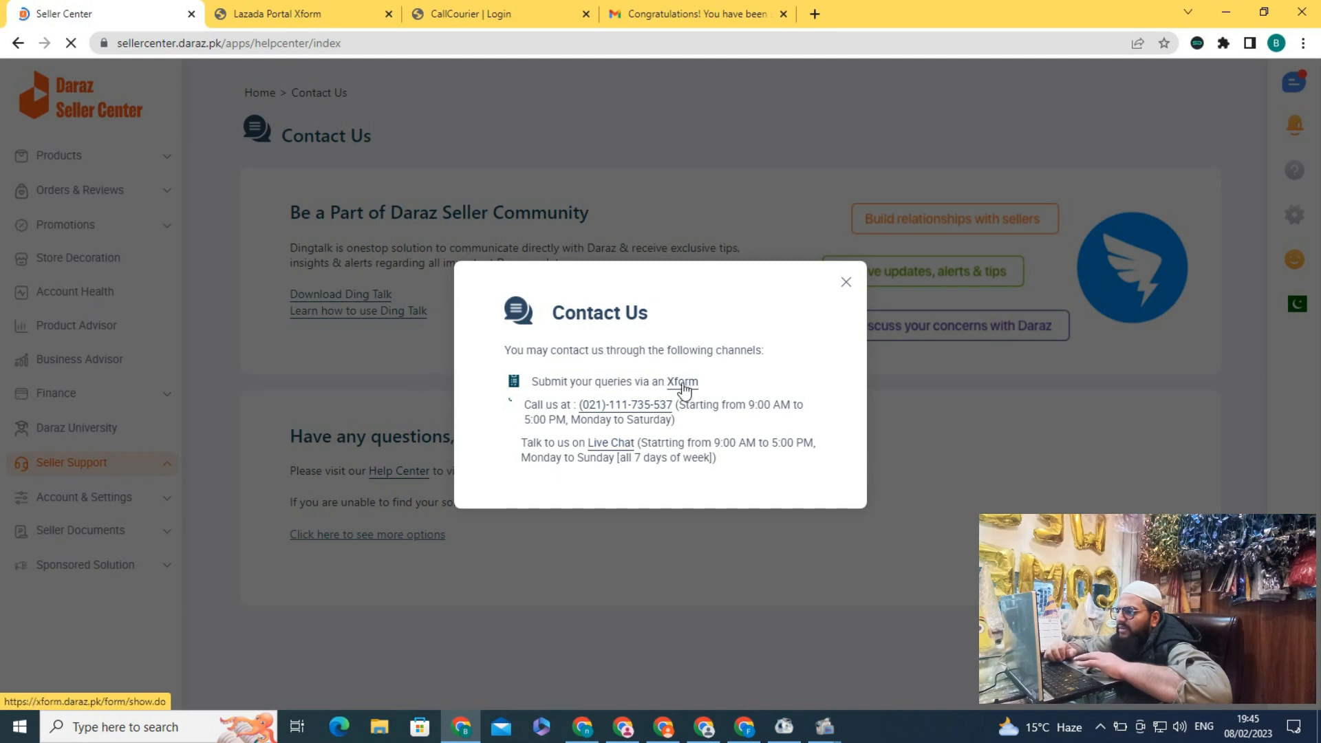
click(682, 386)
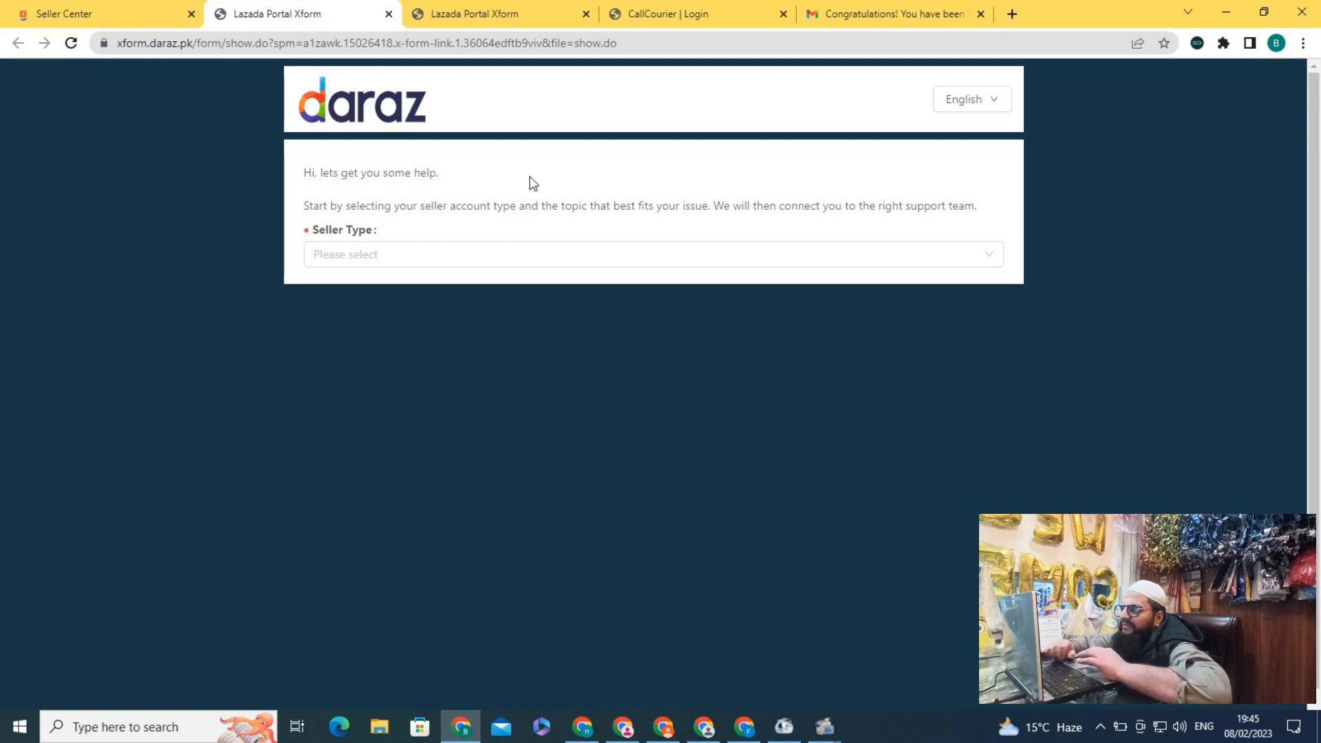
Set the seller type to Local Seller and the support topic to Returns
click(421, 259)
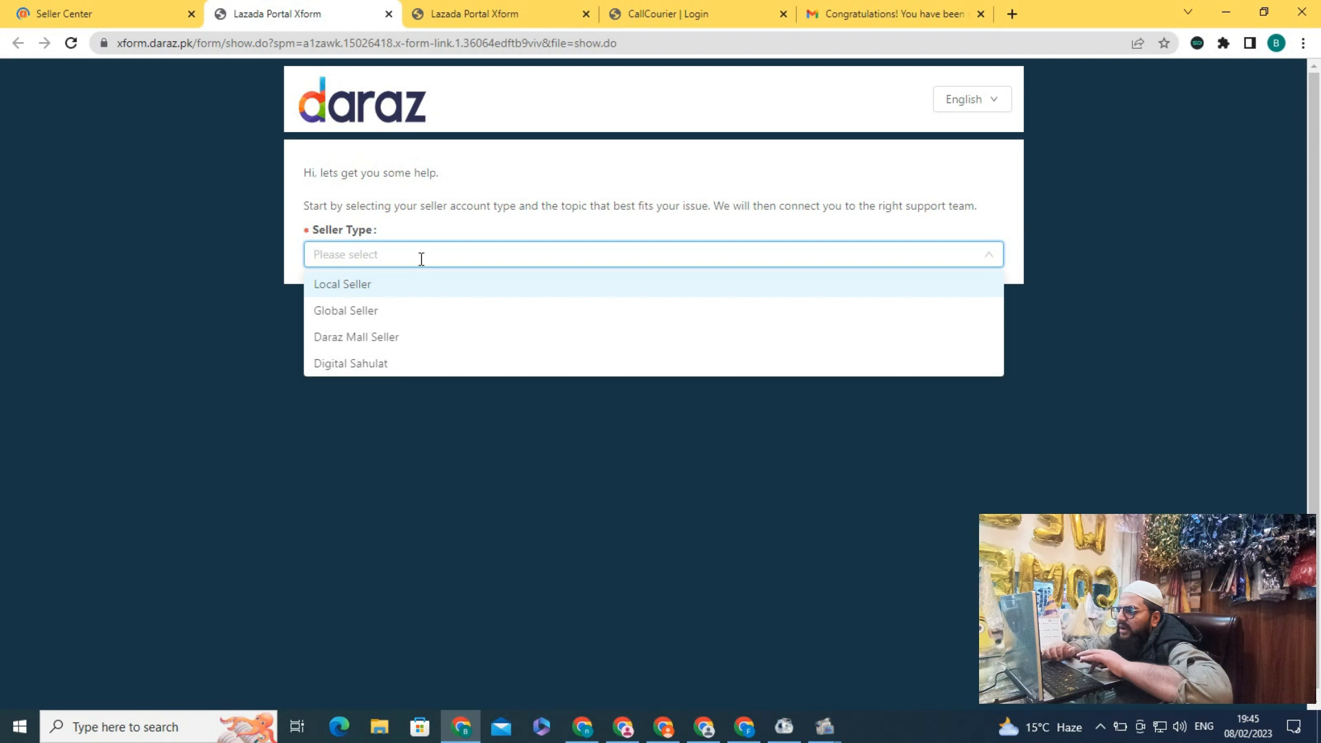
click(349, 286)
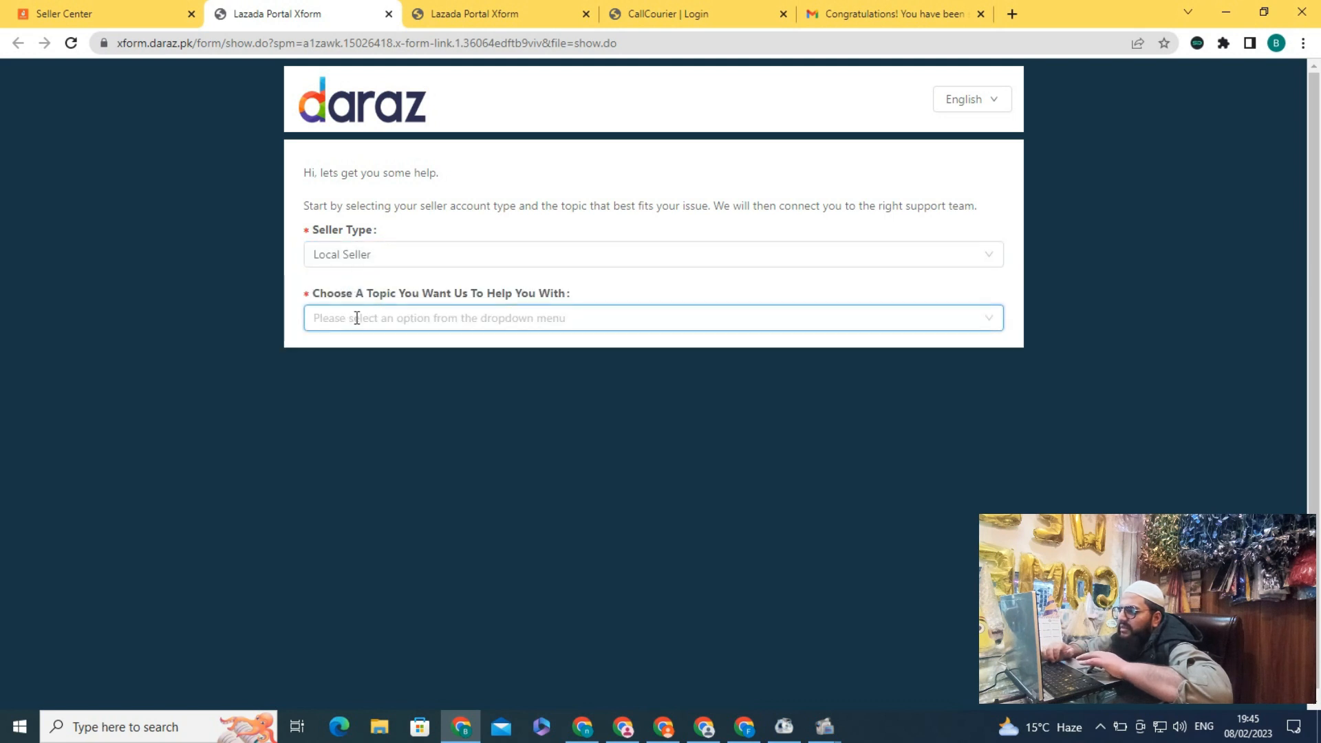
click(357, 321)
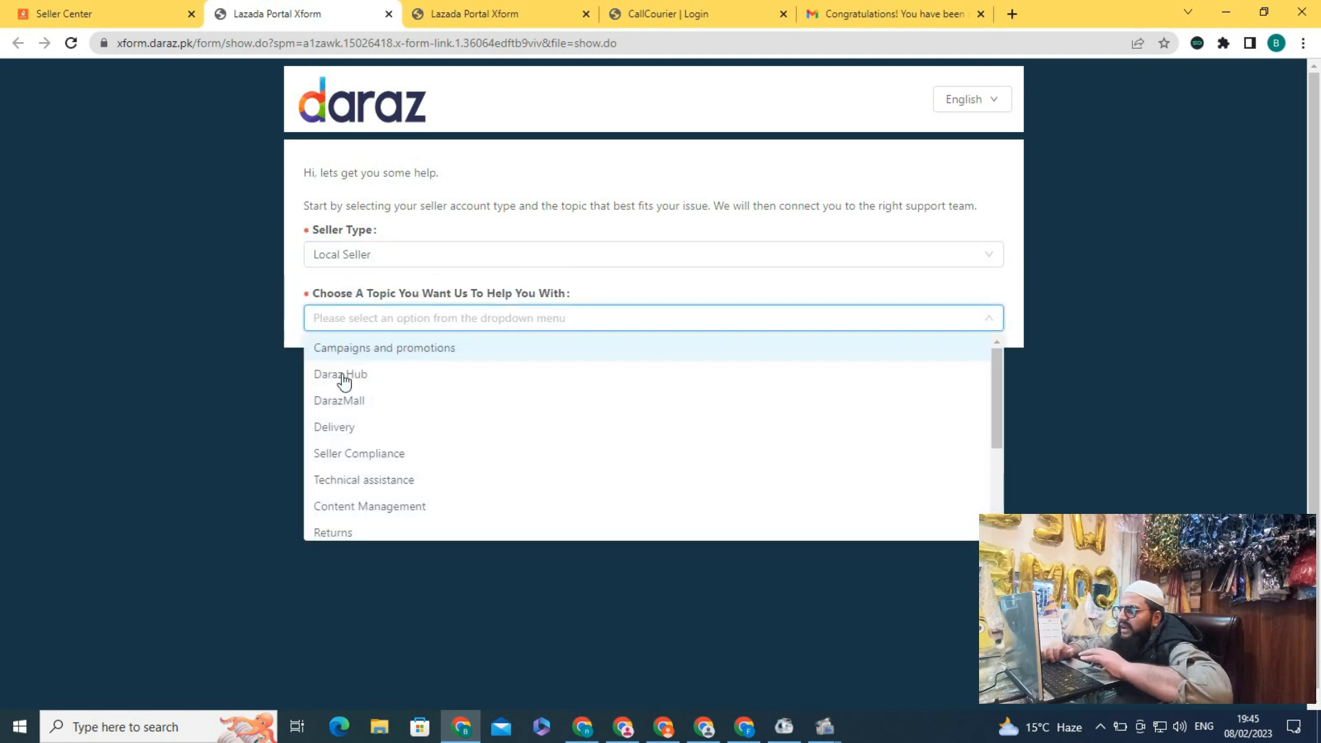
click(334, 530)
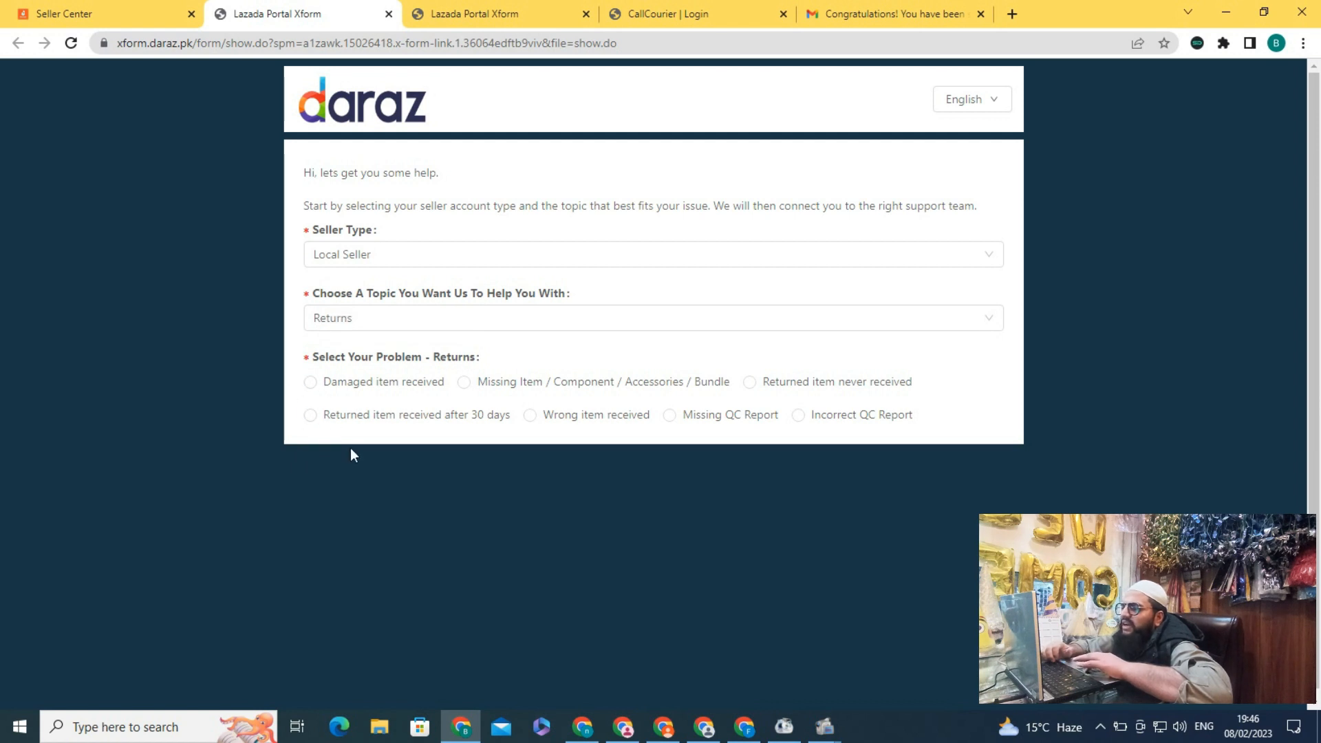
Mark the problem 'Returned item received after 30 days', view the order number list, then return to Seller Center
click(310, 417)
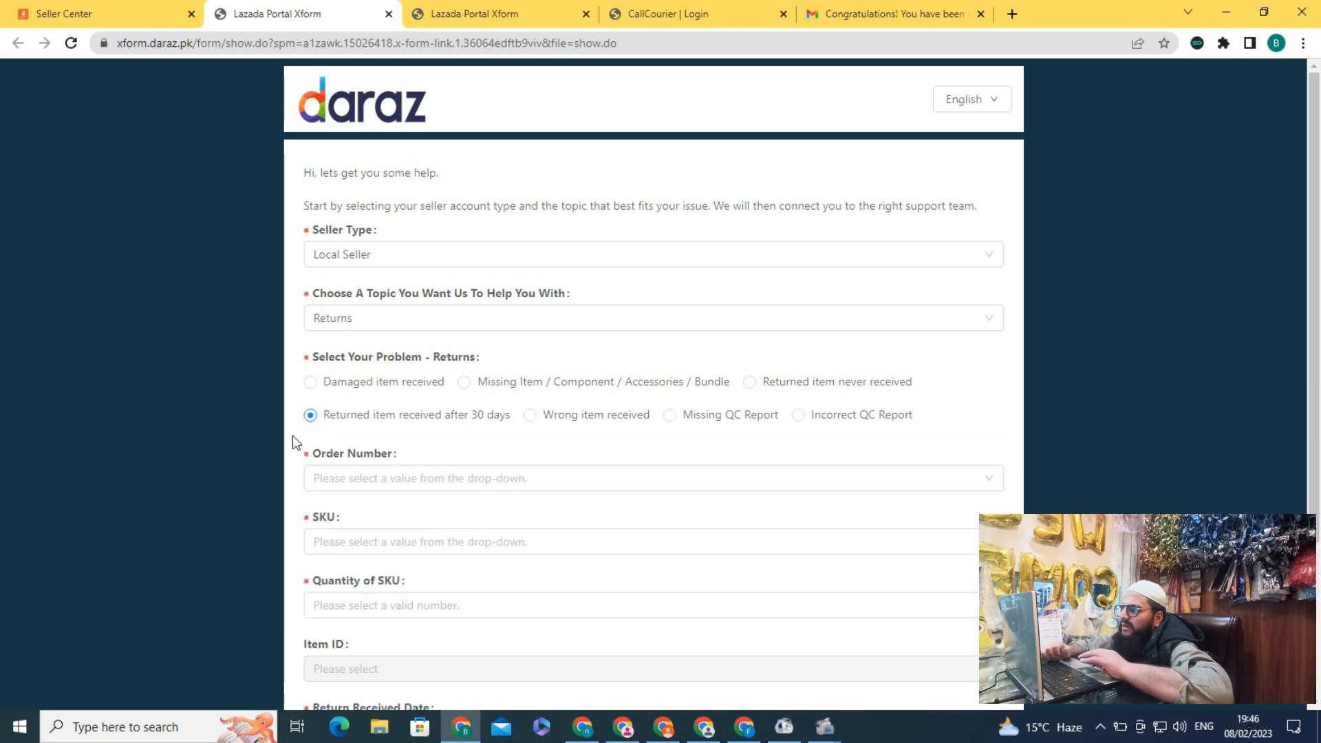
scroll(292, 436, down, 3)
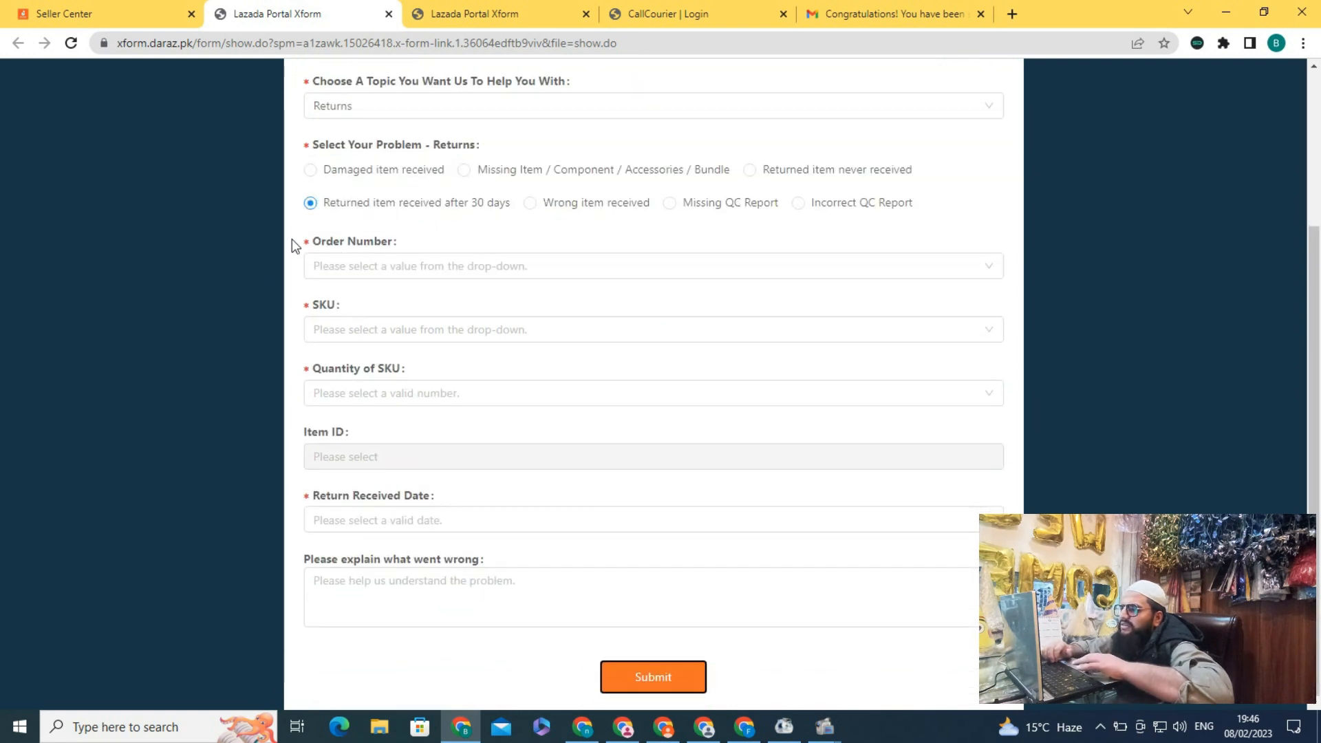
click(402, 261)
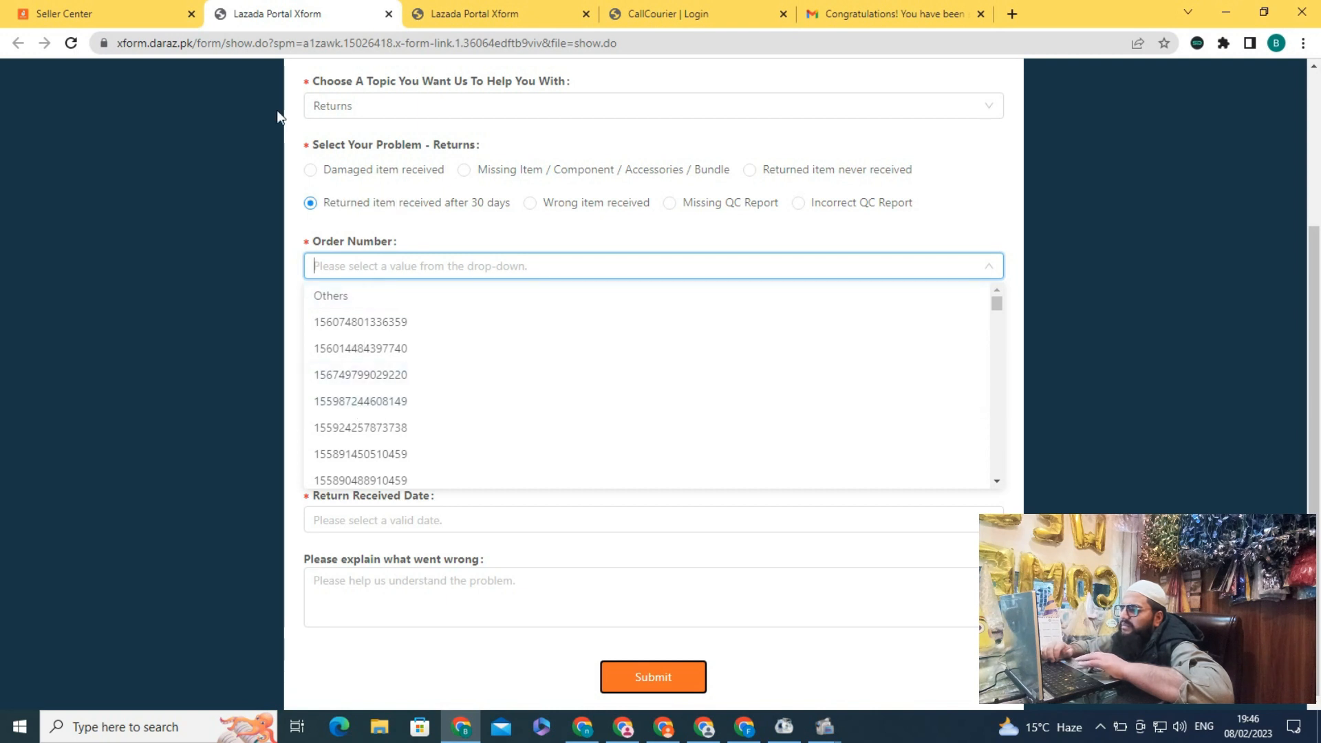
click(114, 17)
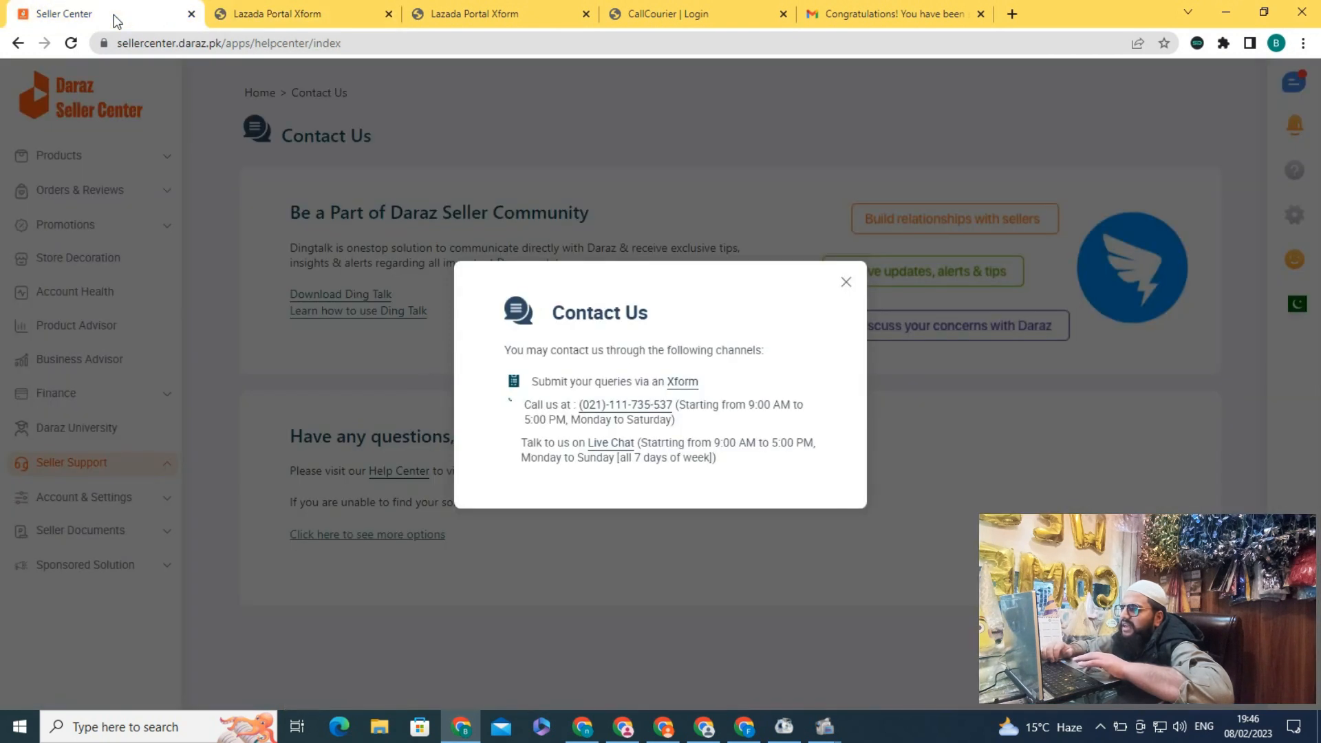
Close the Contact Us dialog and browse the Returned orders in Manage Orders
click(209, 144)
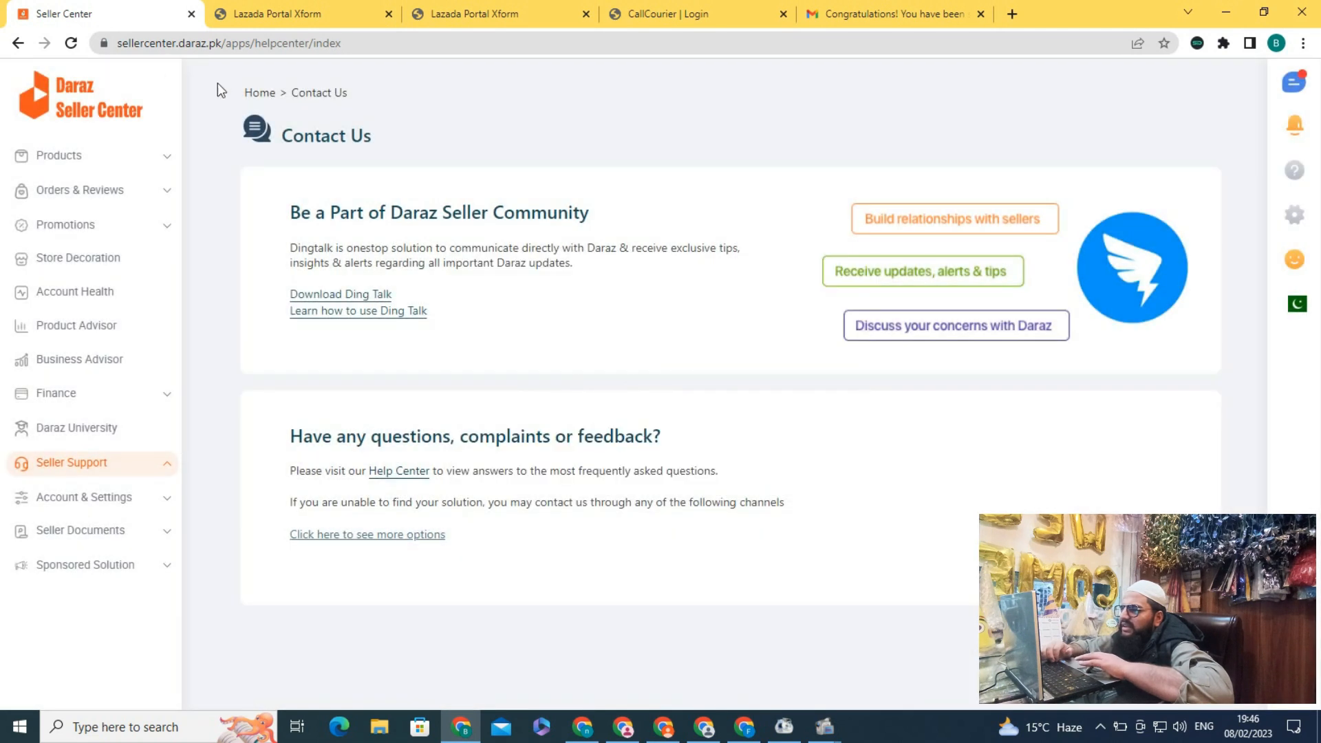
click(150, 191)
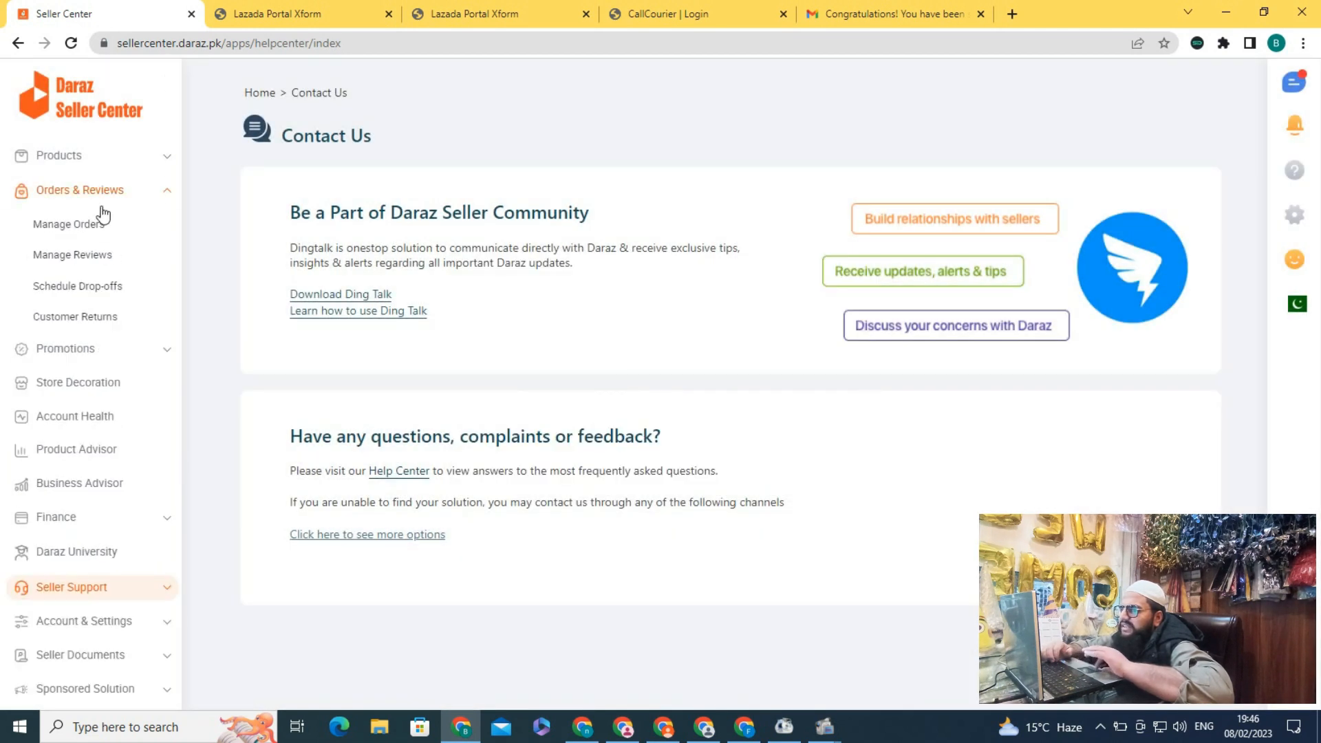
click(81, 224)
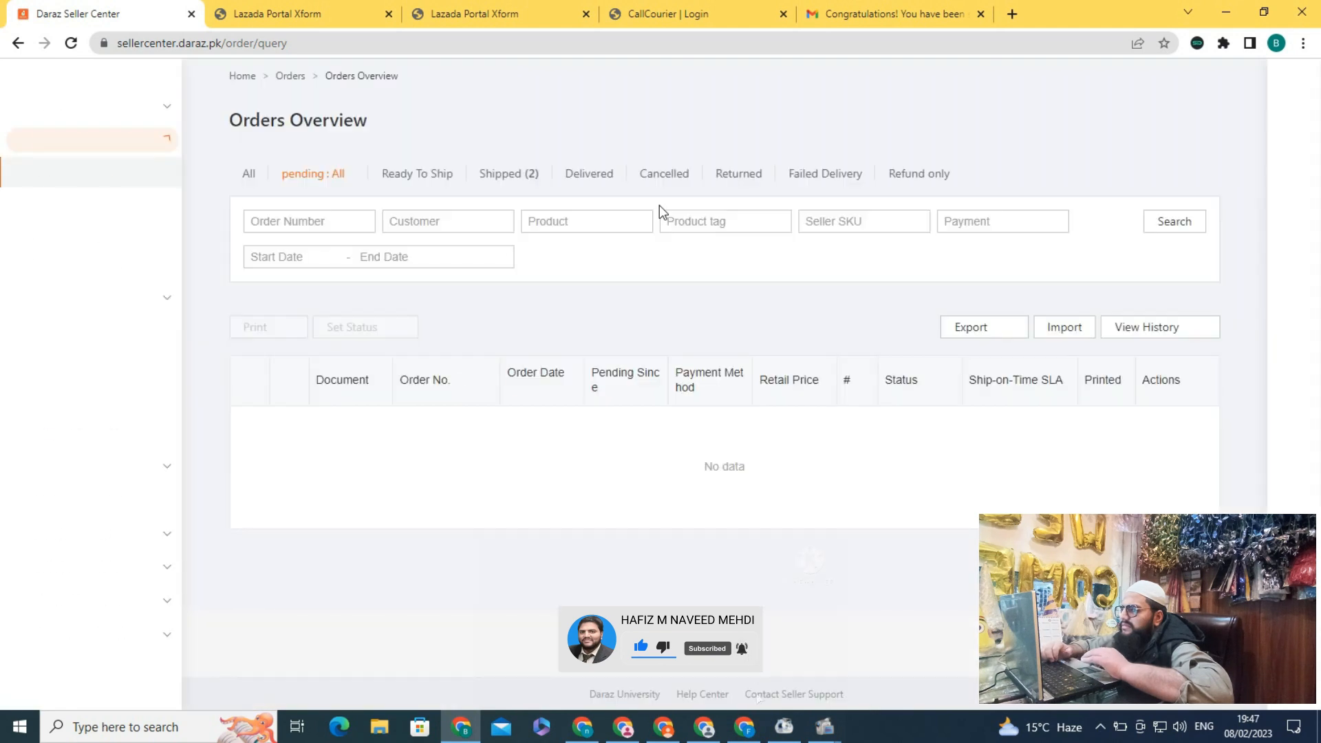
click(739, 177)
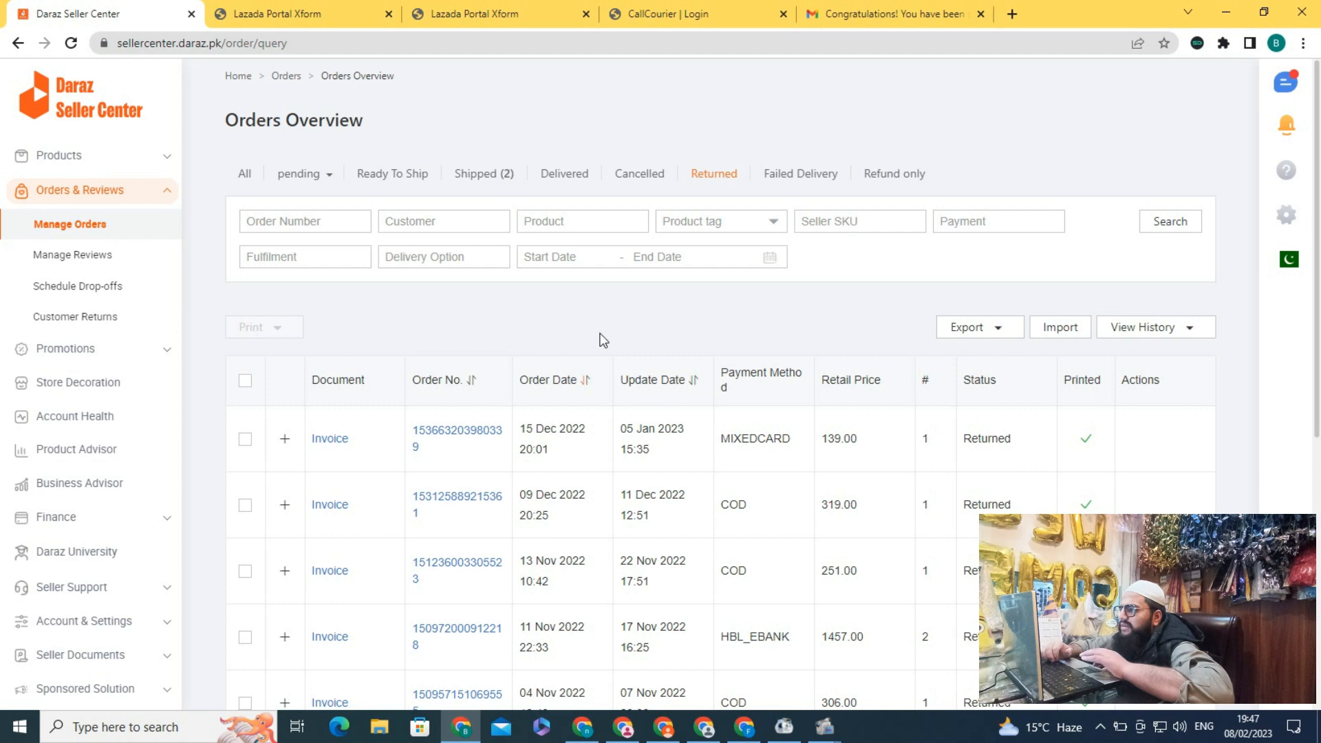
scroll(603, 339, down, 1)
scroll(603, 339, down, 2)
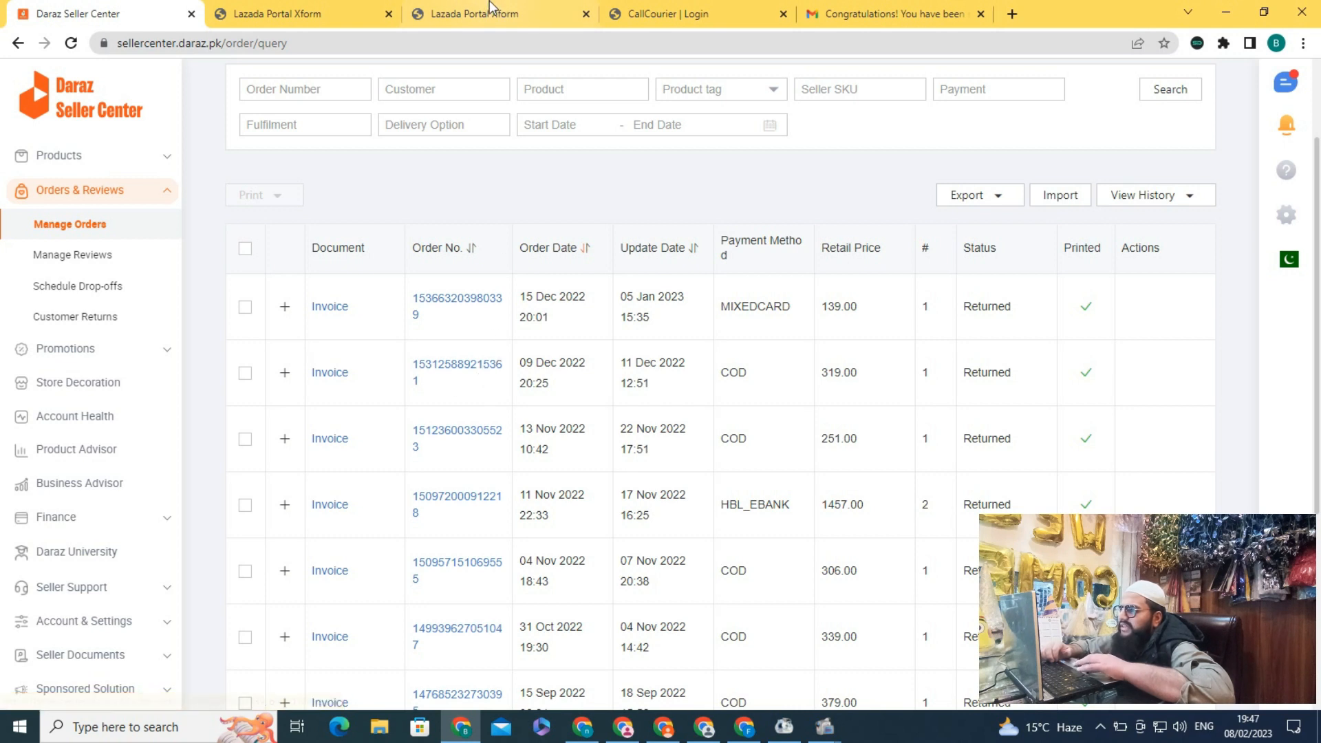
click(341, 22)
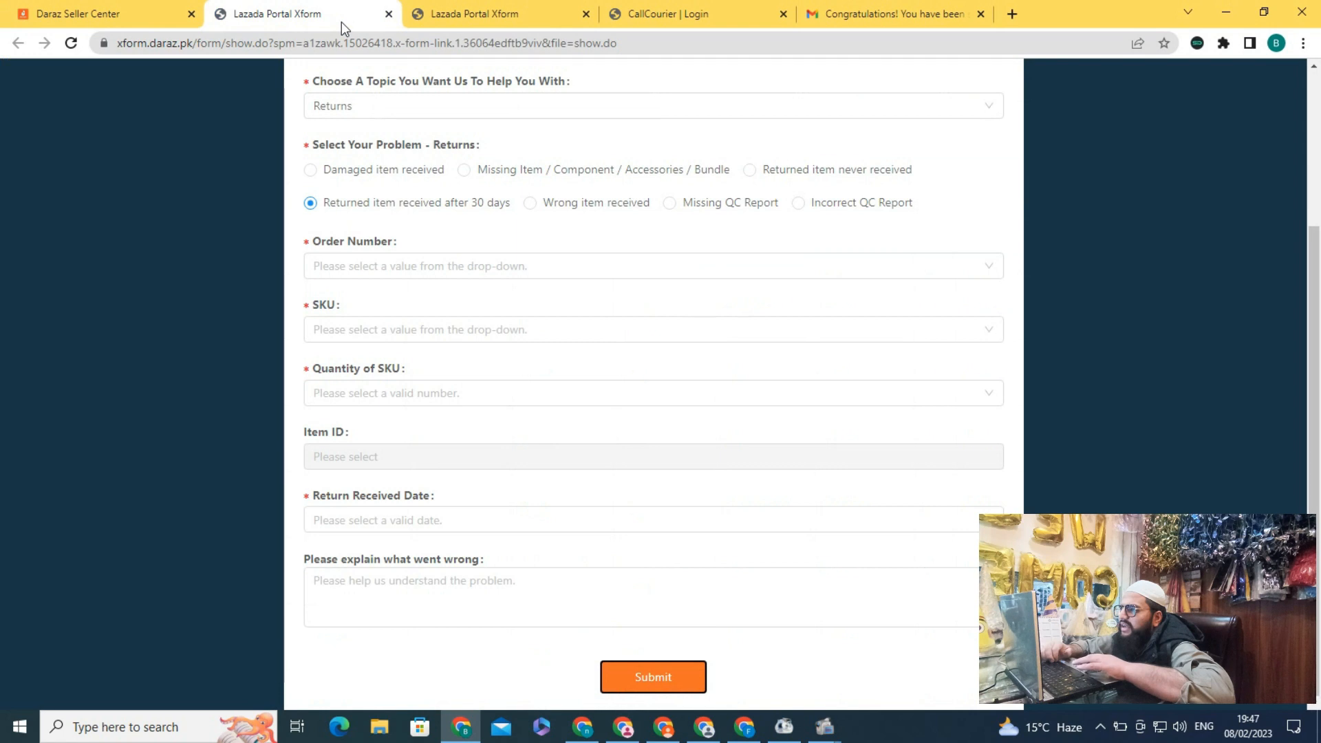
Select returned order 5361, its only SKU, and quantity 1
click(385, 268)
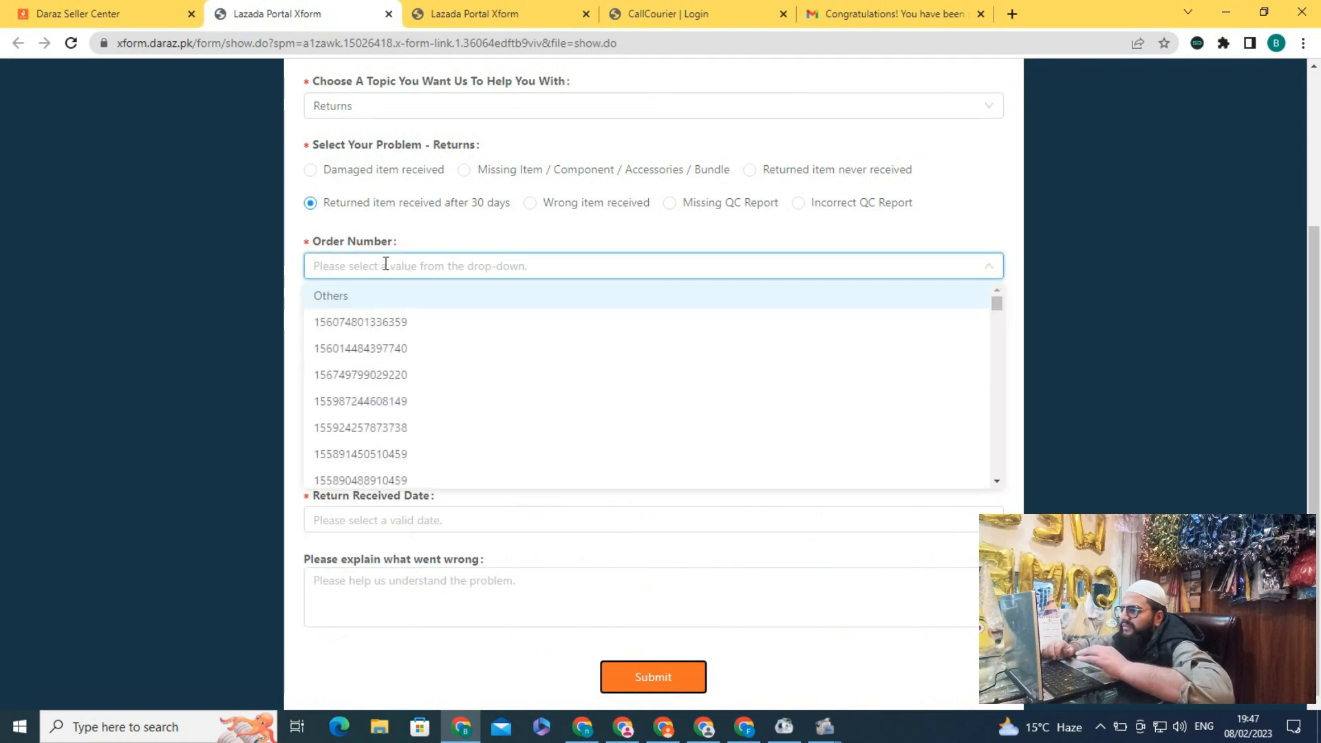
text(5361)
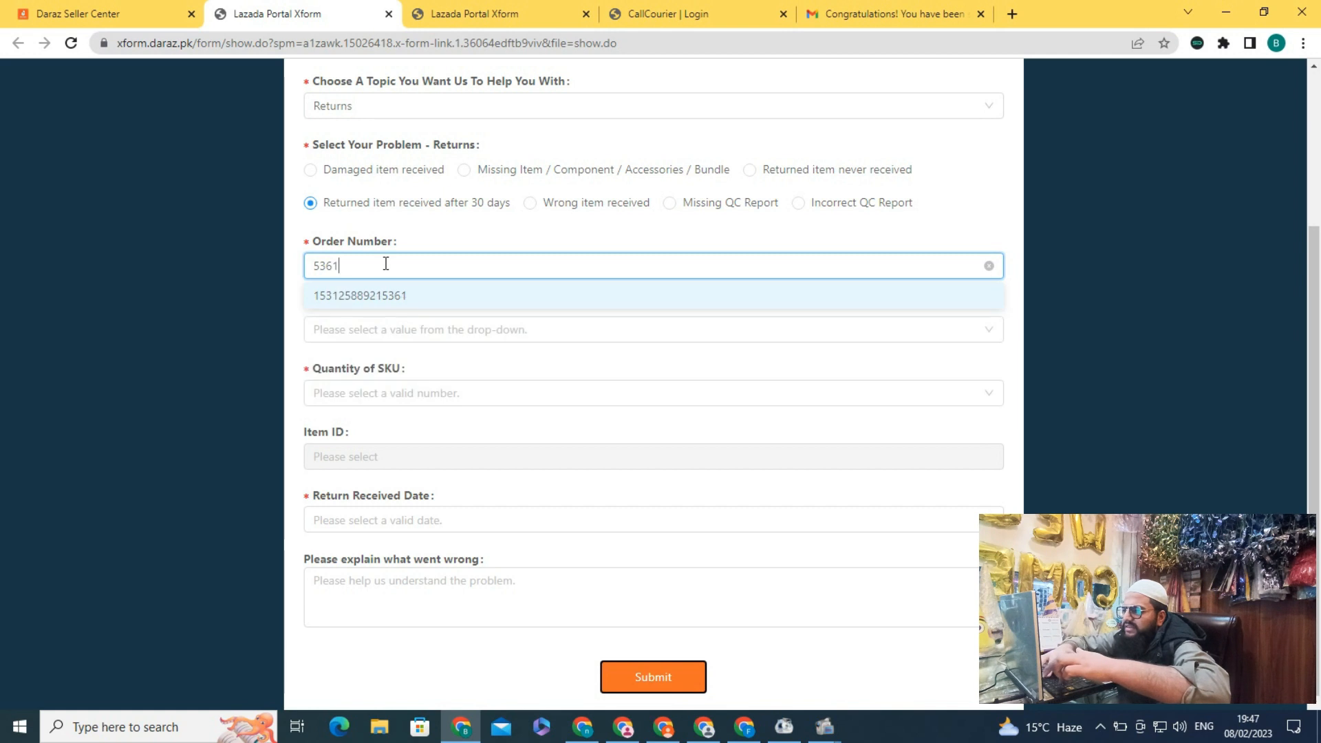
click(370, 296)
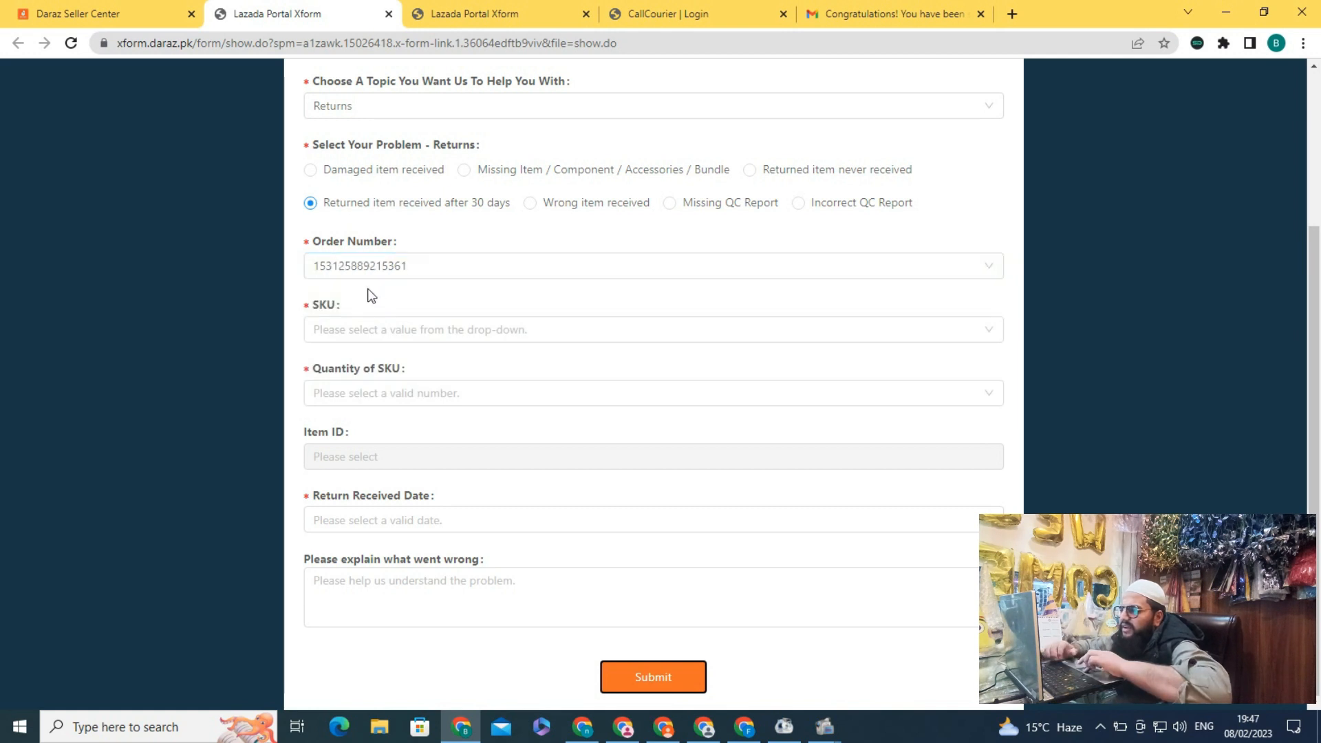
click(359, 330)
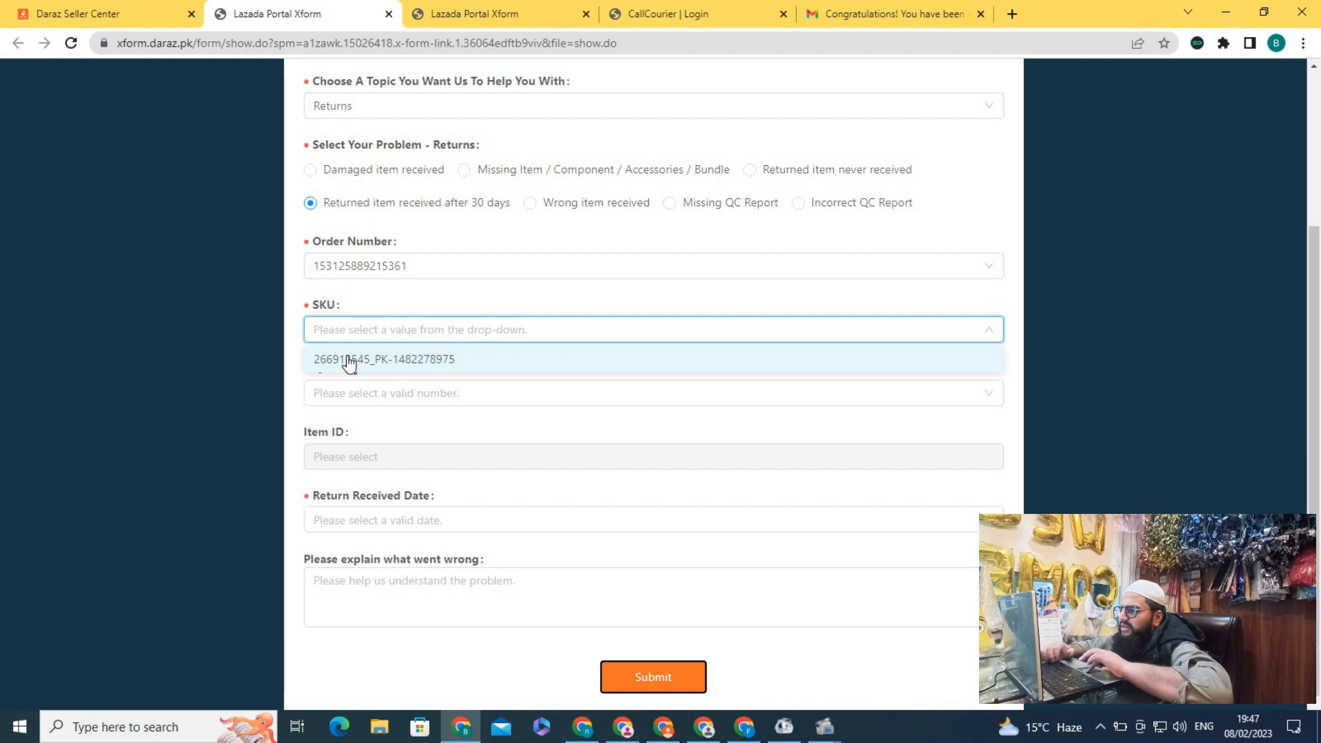
click(348, 360)
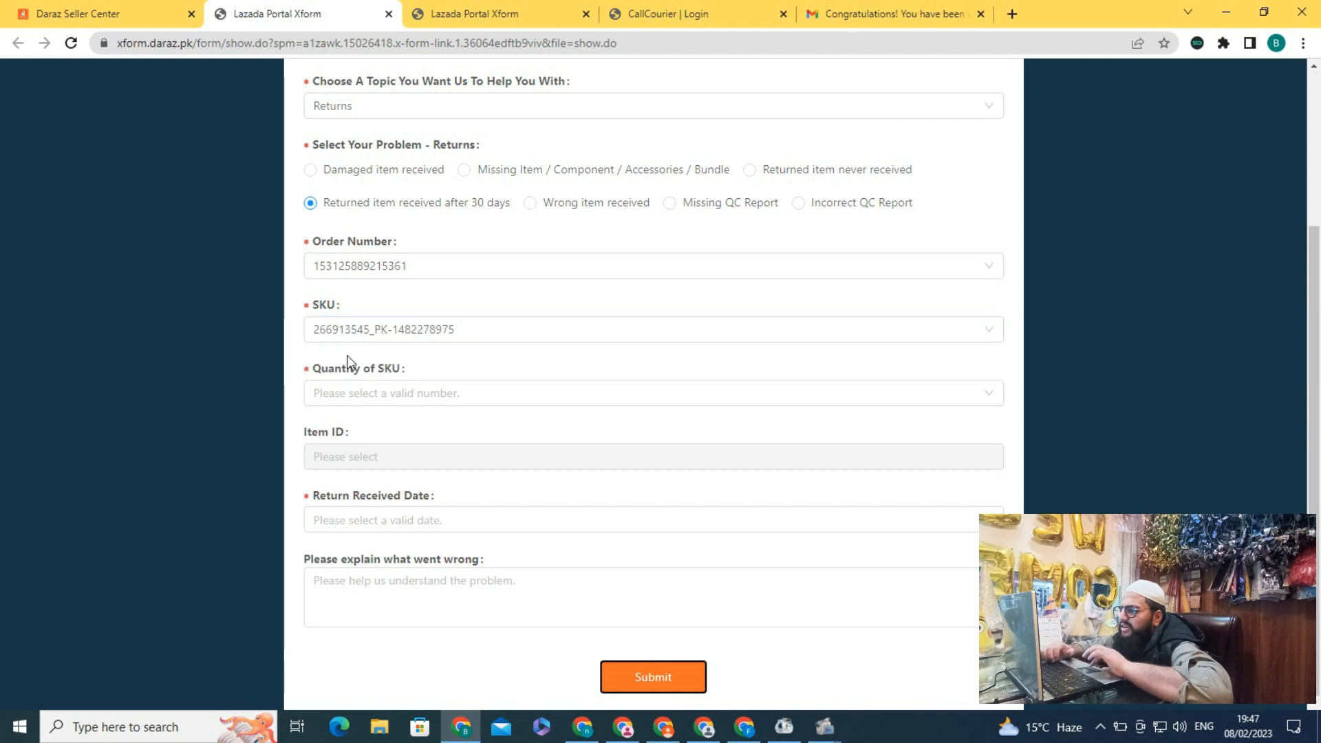
click(320, 394)
click(328, 428)
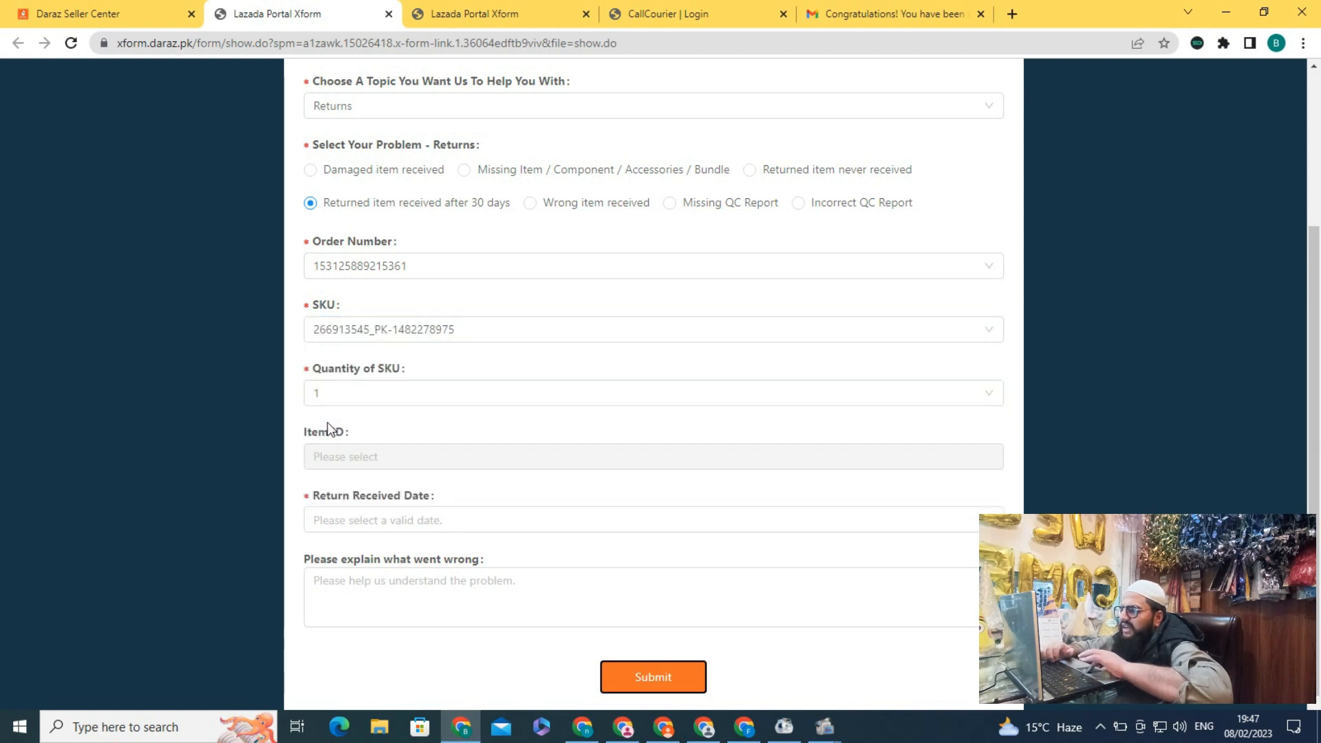
After rechecking the order details, set the return received date to 2023-02-08
click(97, 13)
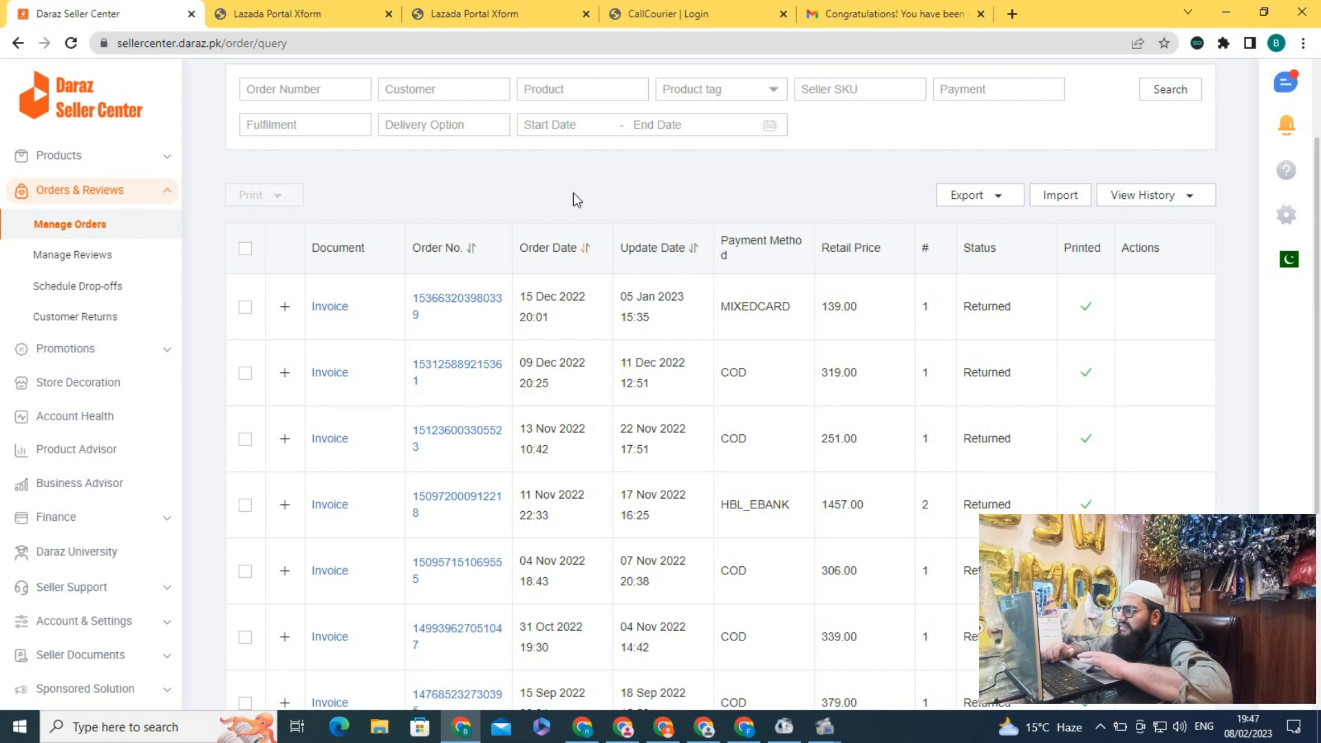
click(293, 13)
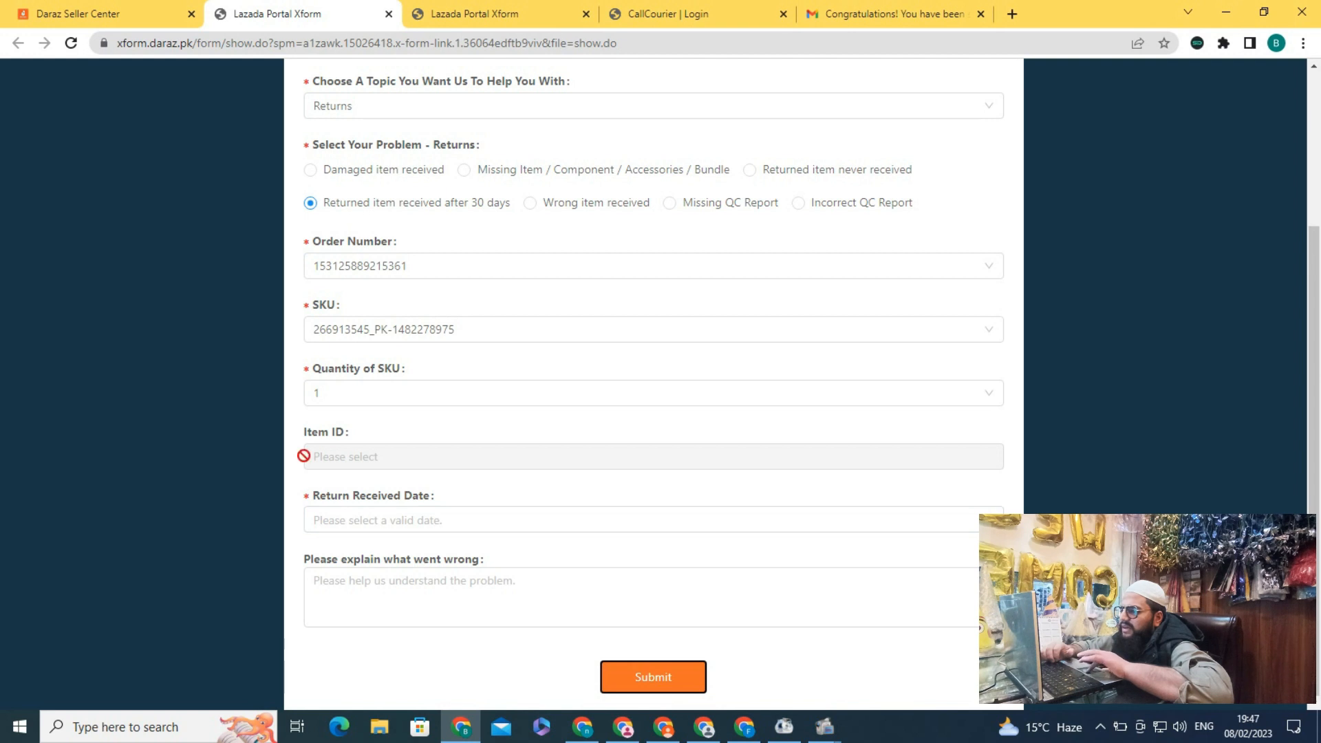
click(359, 522)
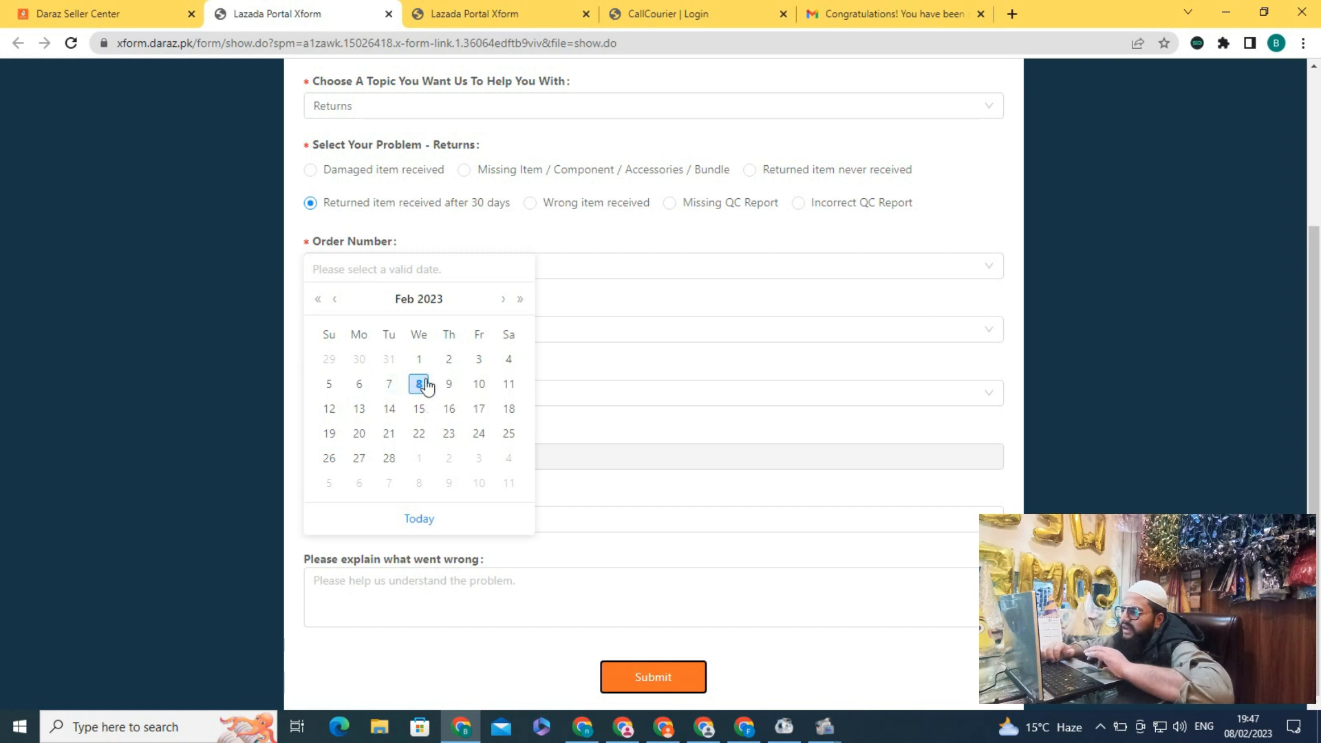
click(418, 384)
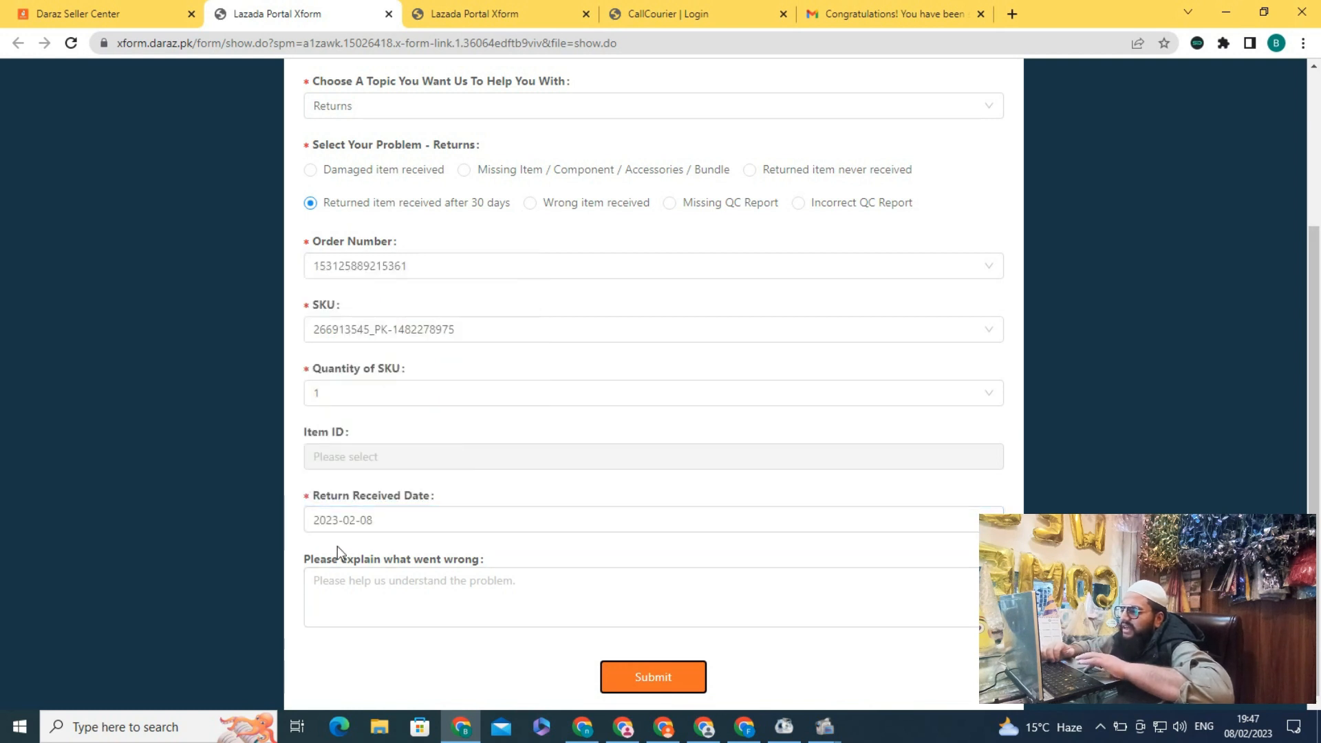
click(334, 591)
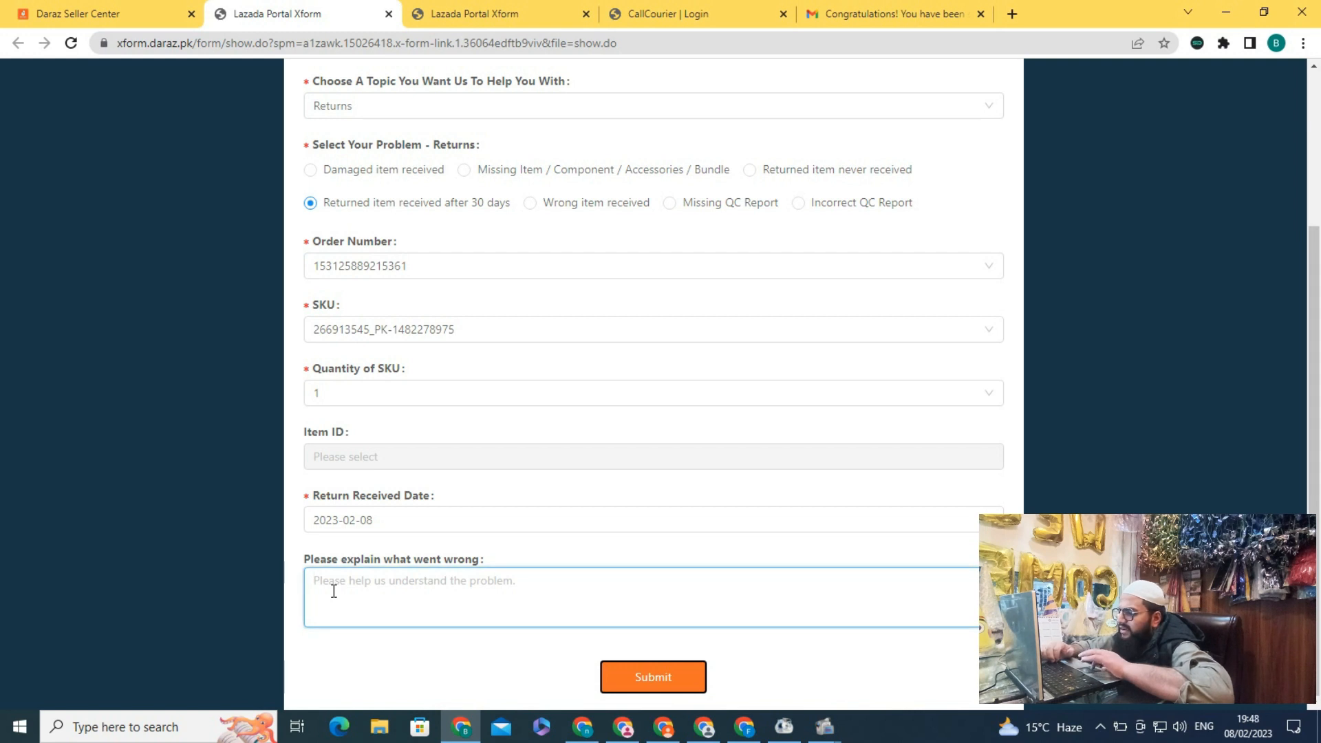
Explain in Roman Urdu that the return arrived after 30 days and ask for the refund amount deducted
text(sir)
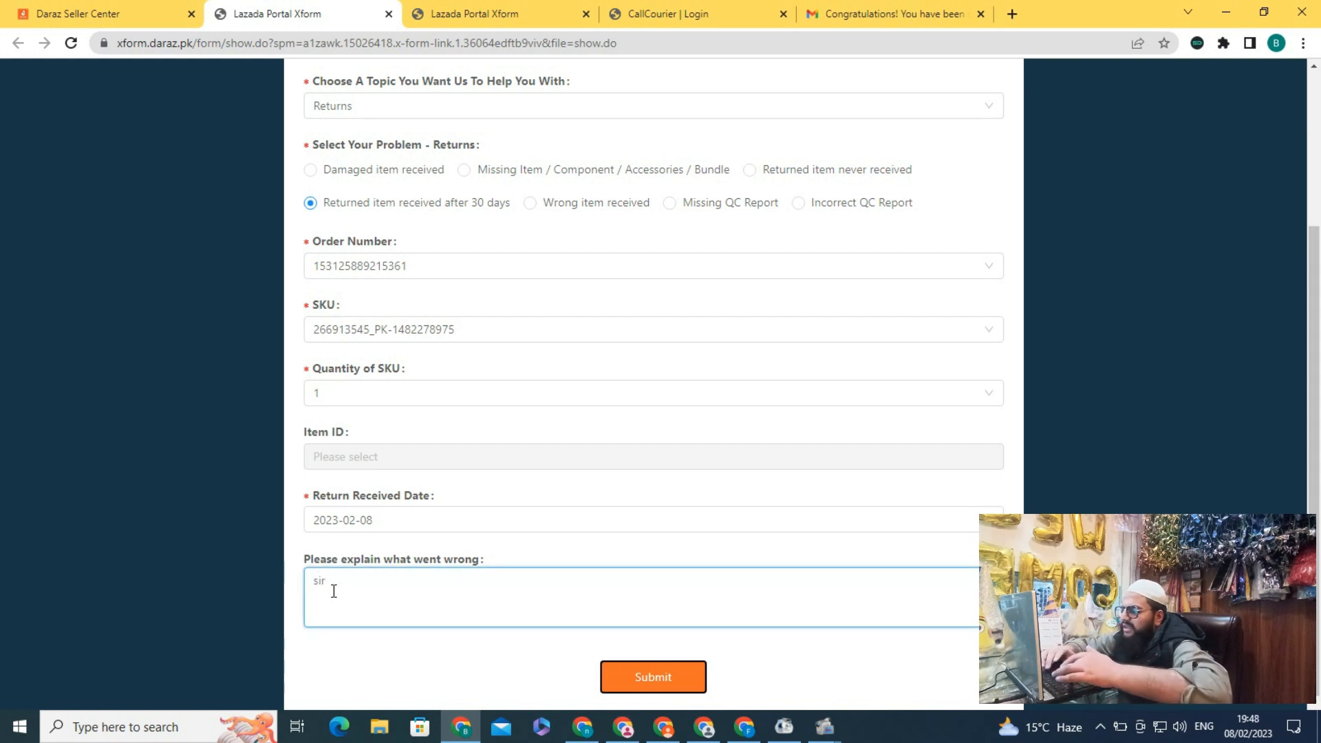
text( meri product)
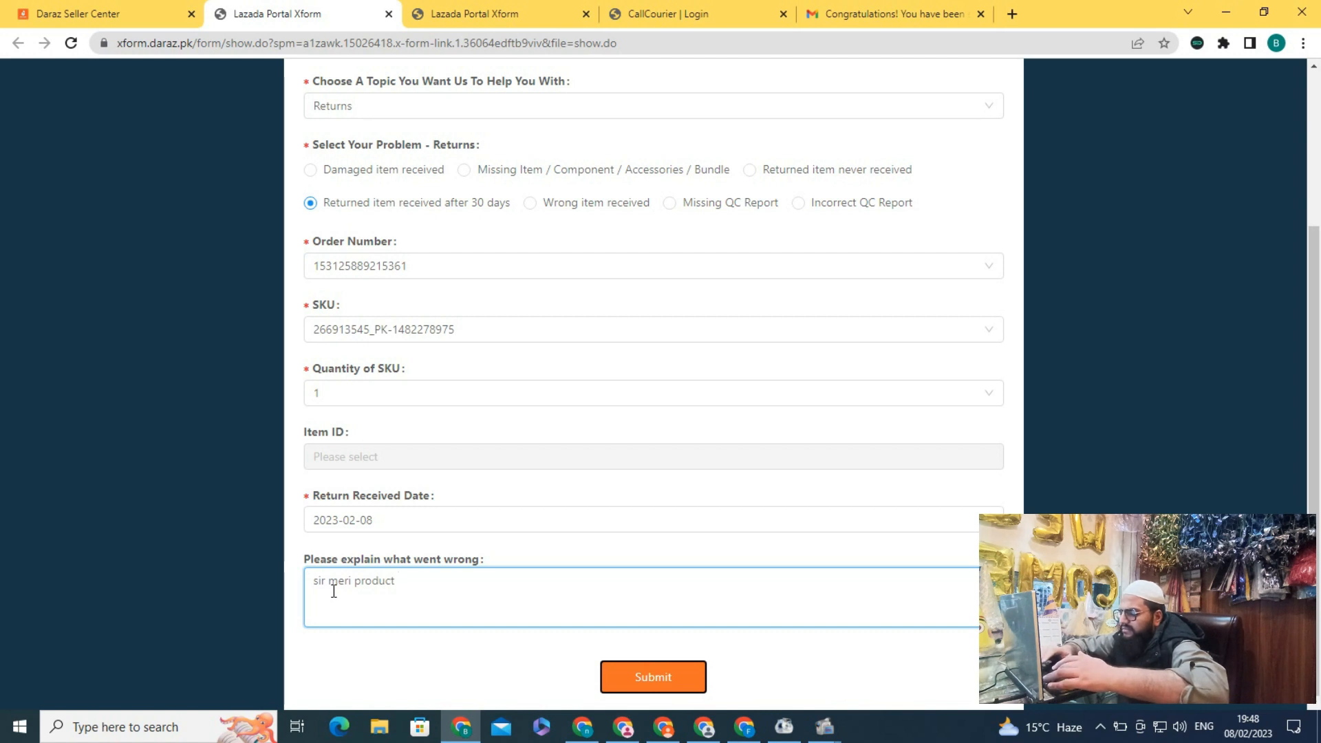
text(return product mujmy)
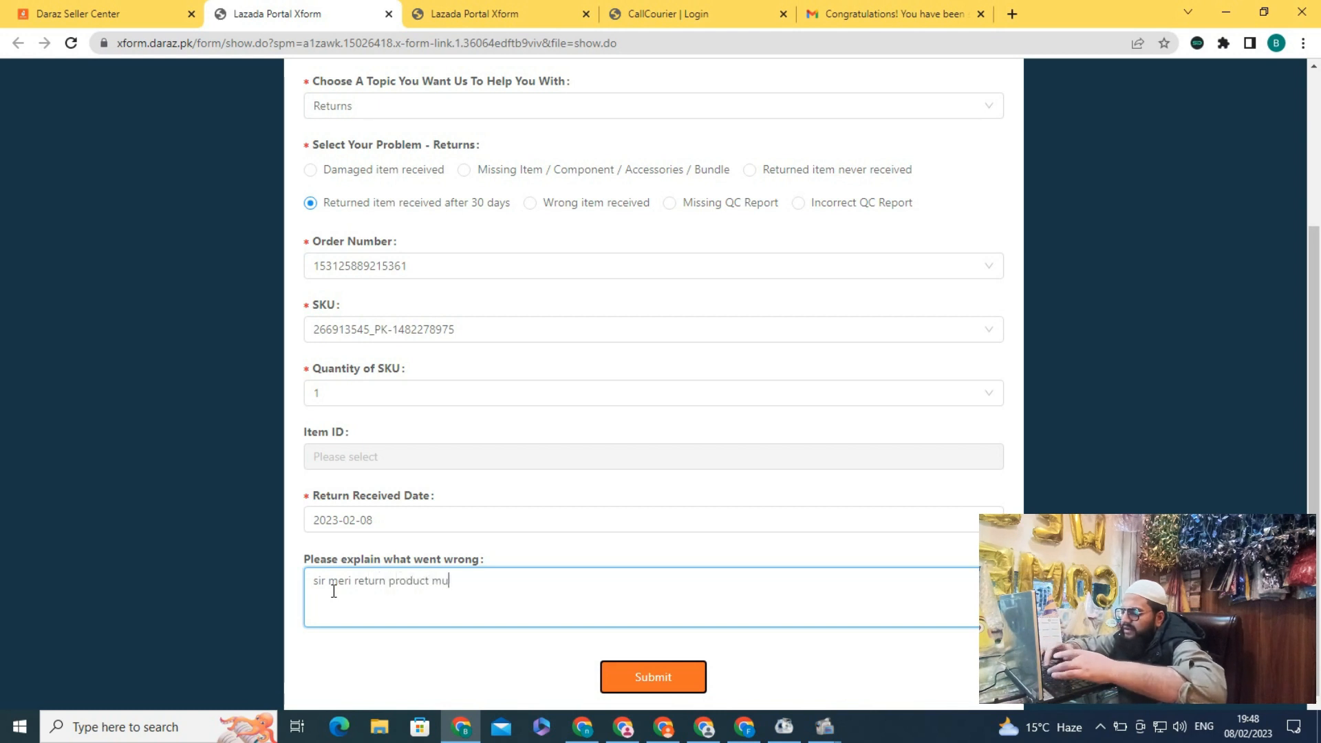
key(BackSpace)
key(BackSpace)
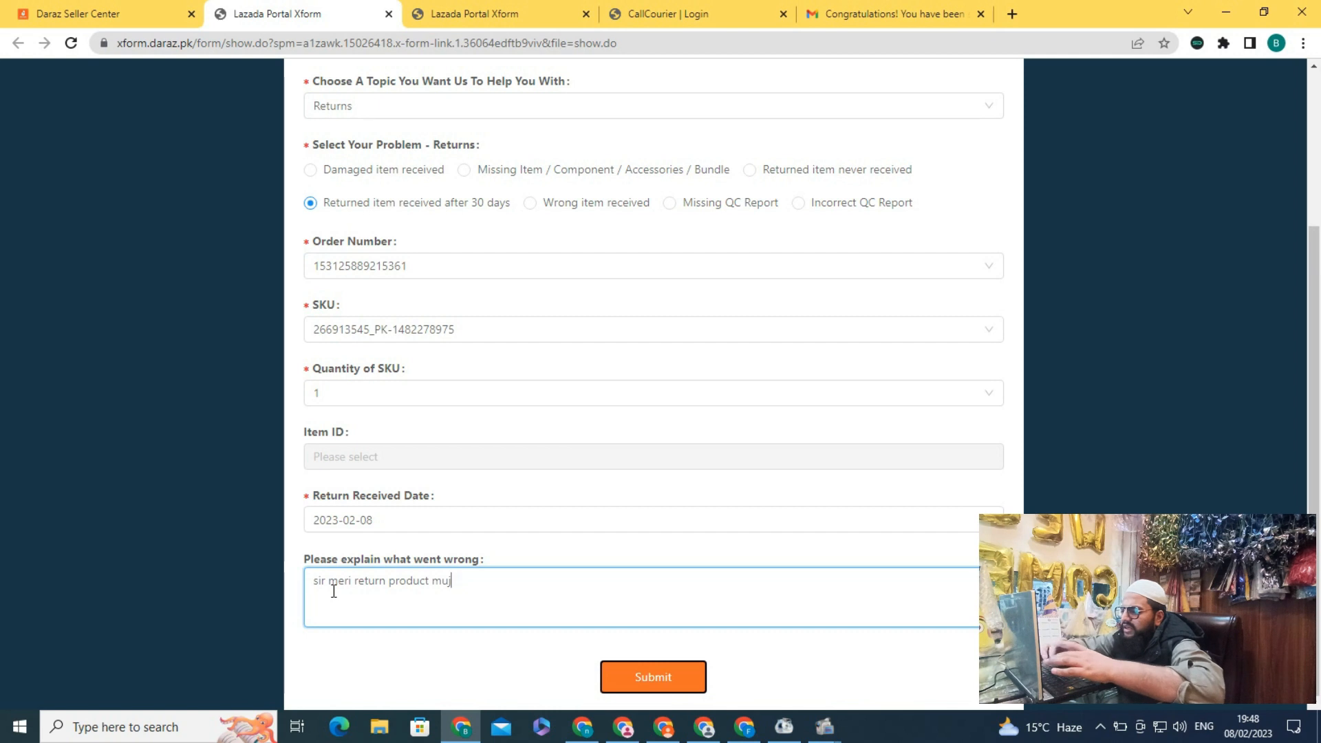
text(y receiv)
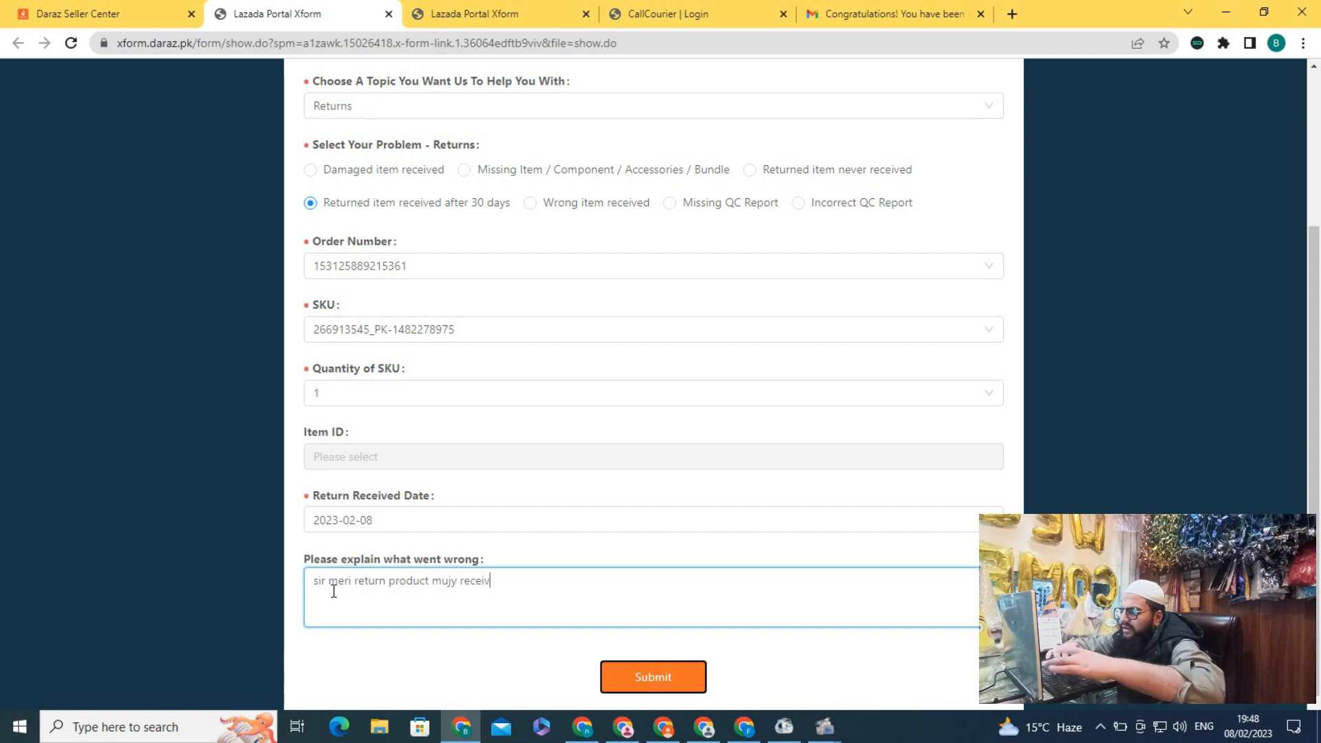
text(e ho gae ha )
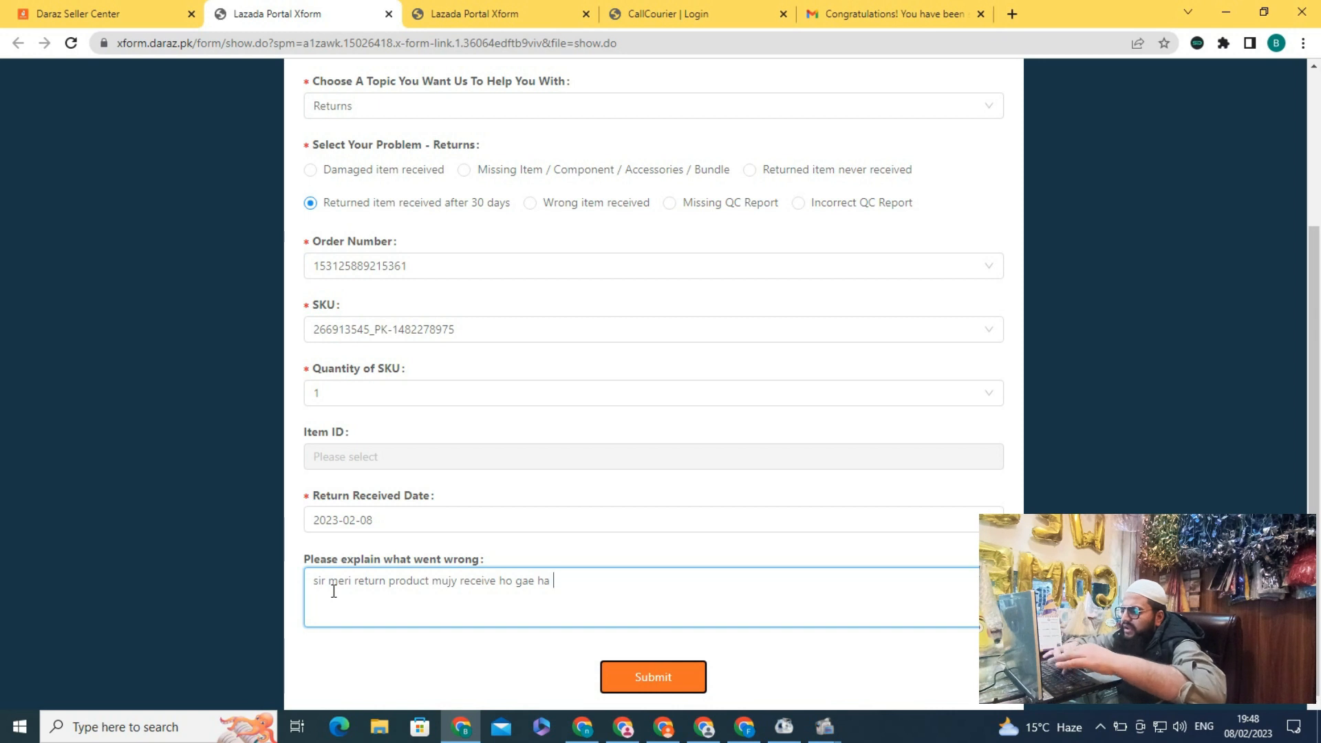
text(30 )
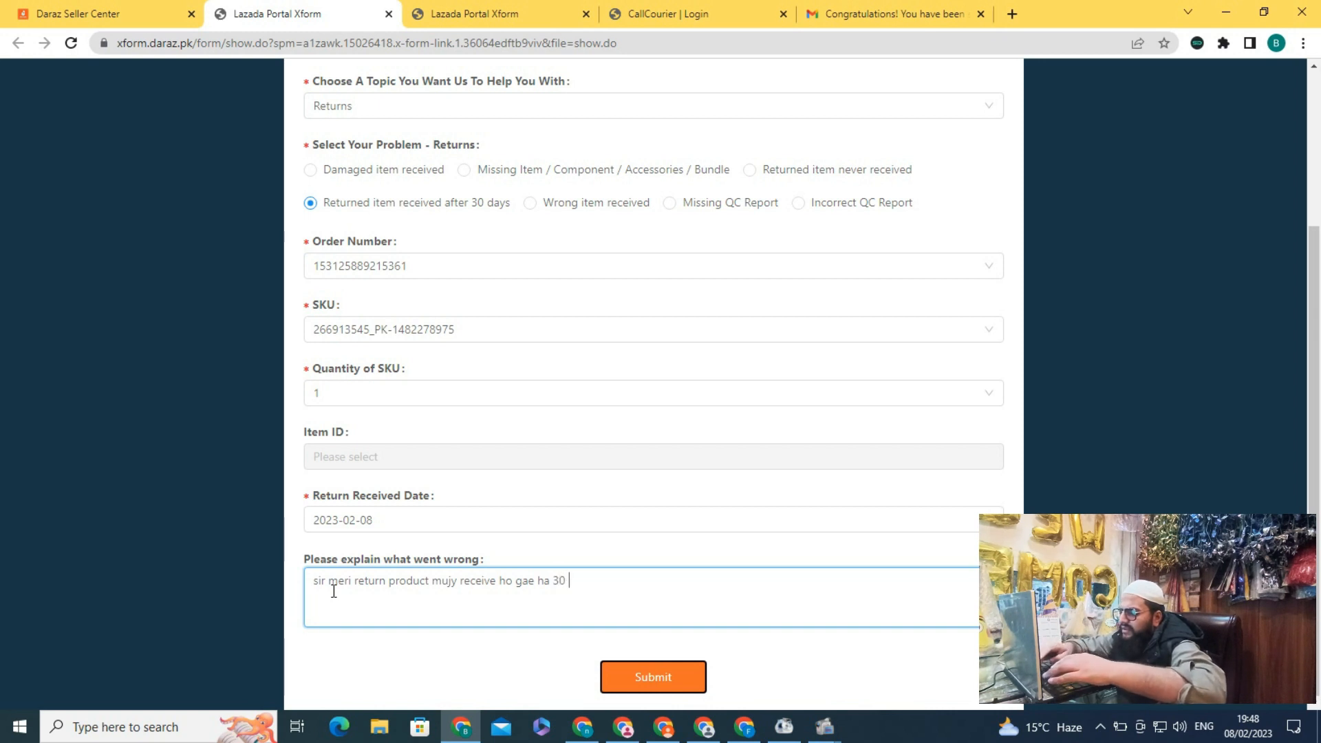
text(days k bad kindly ap)
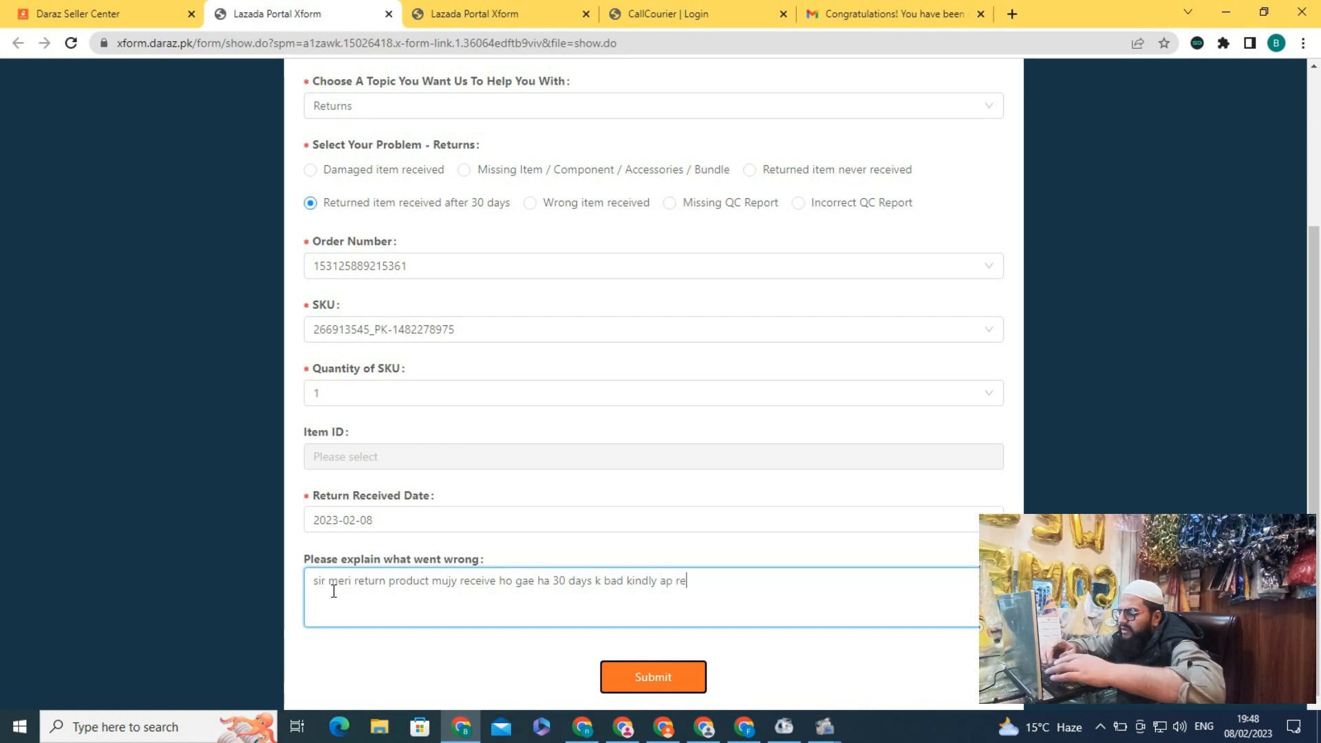
key(BackSpace)
text(efund amount)
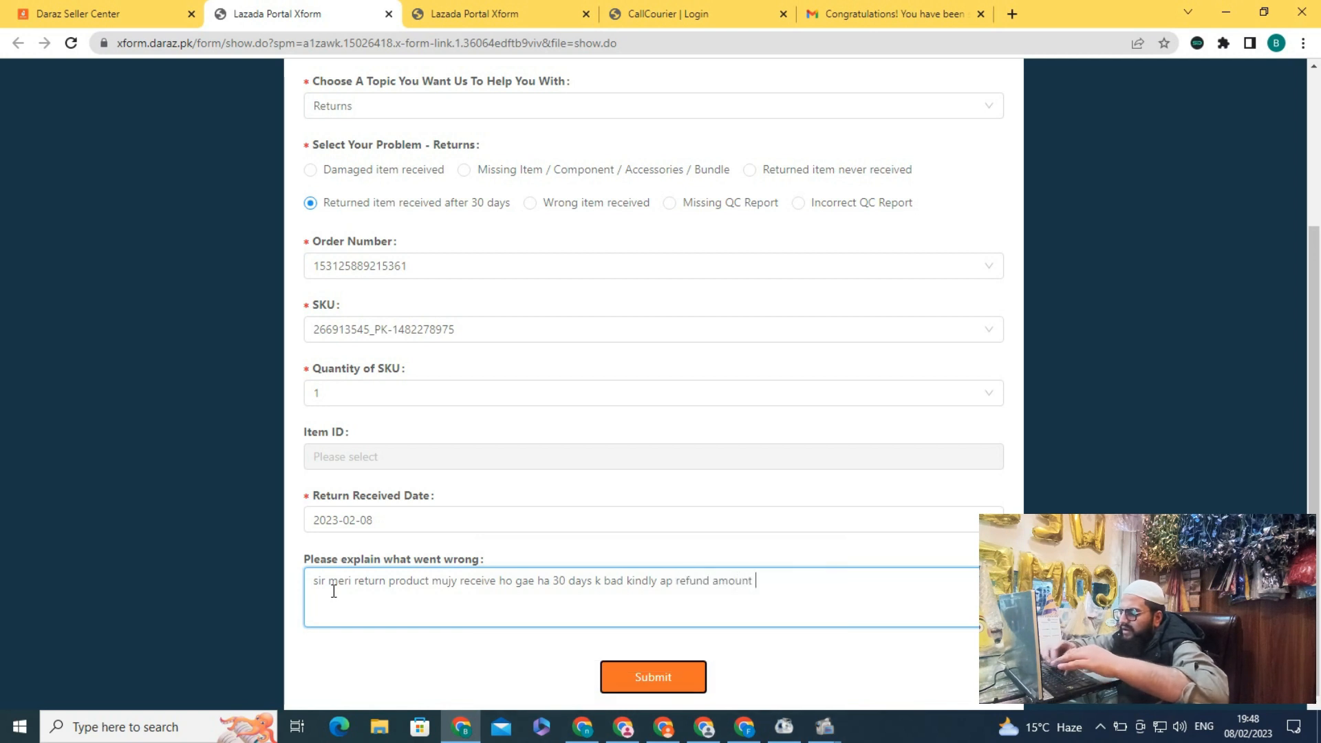
text(ded)
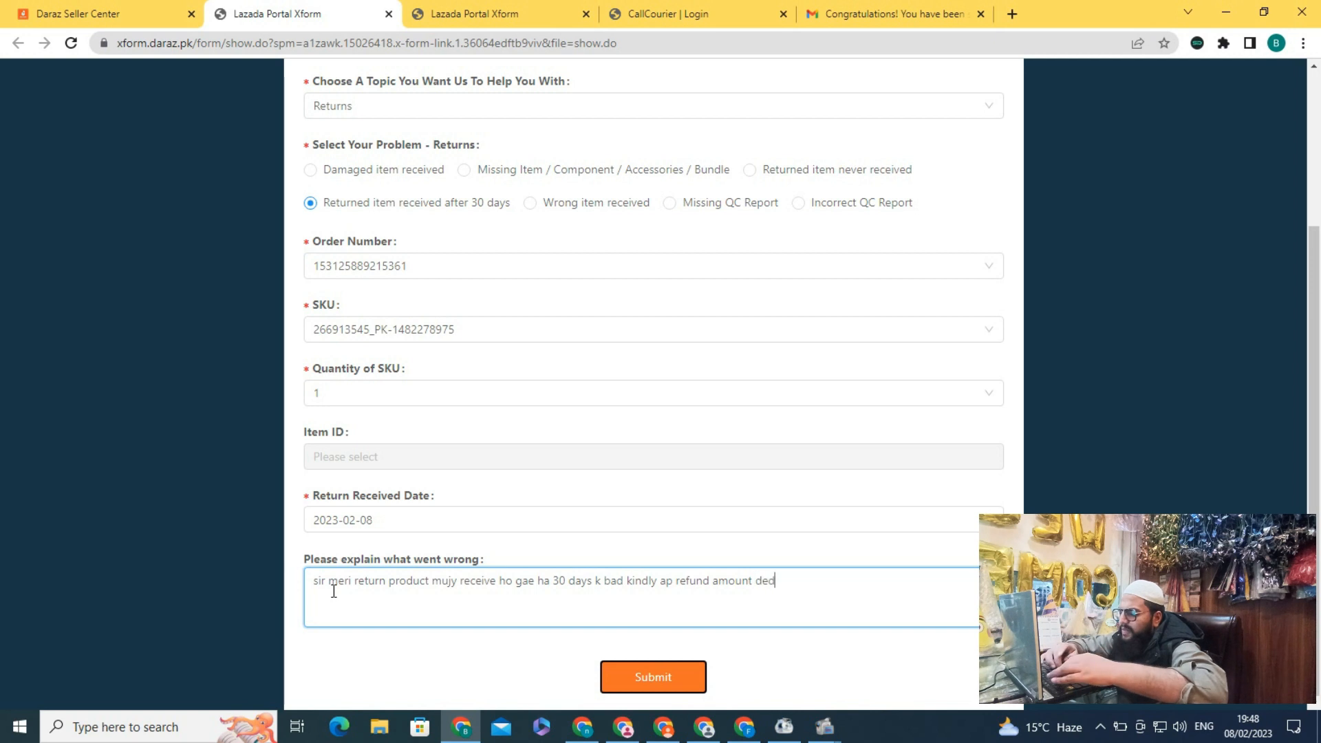
text(uct kr)
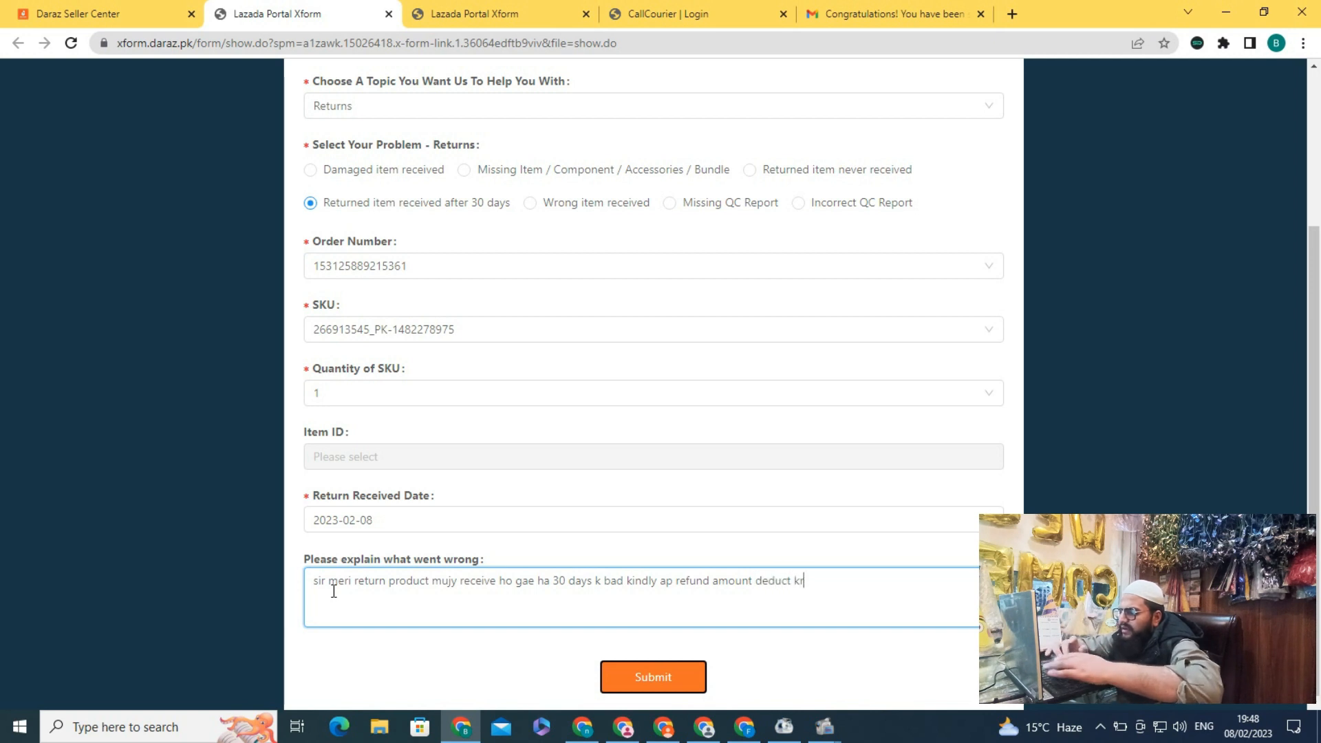
text( lain th)
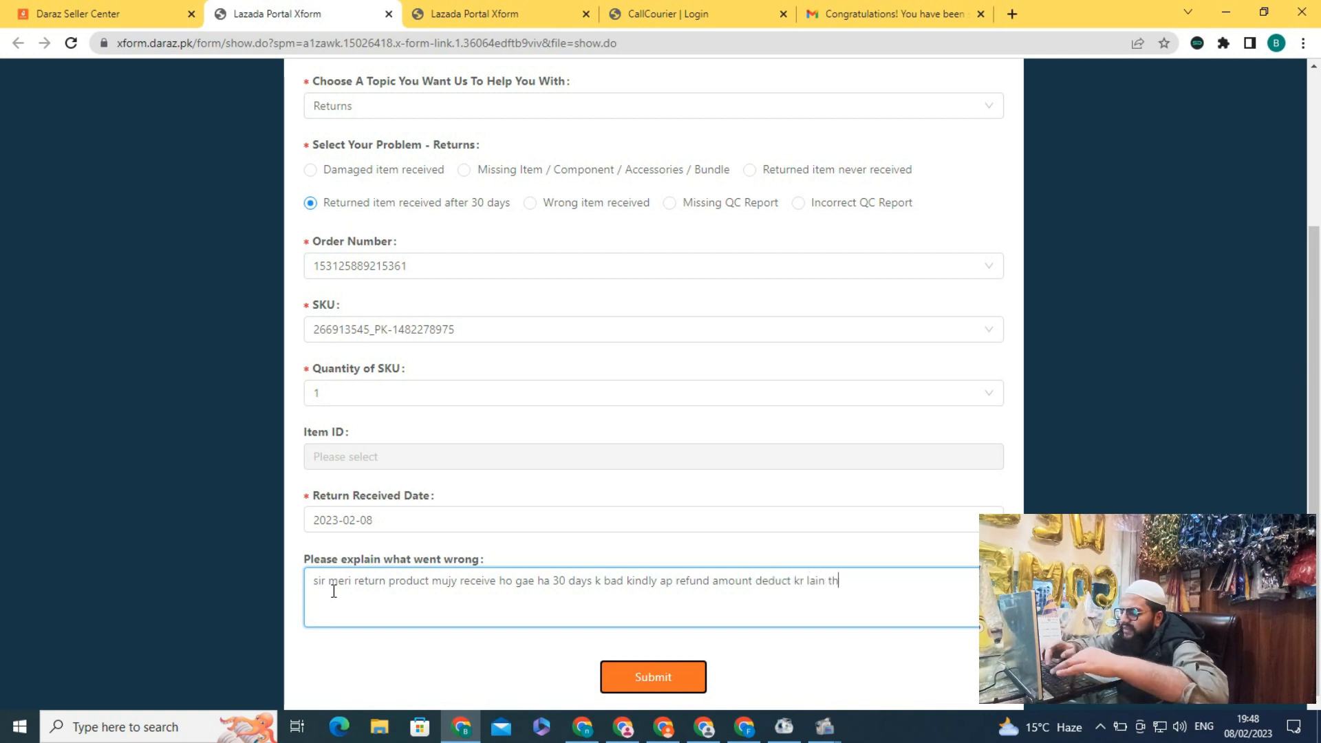
text(anks)
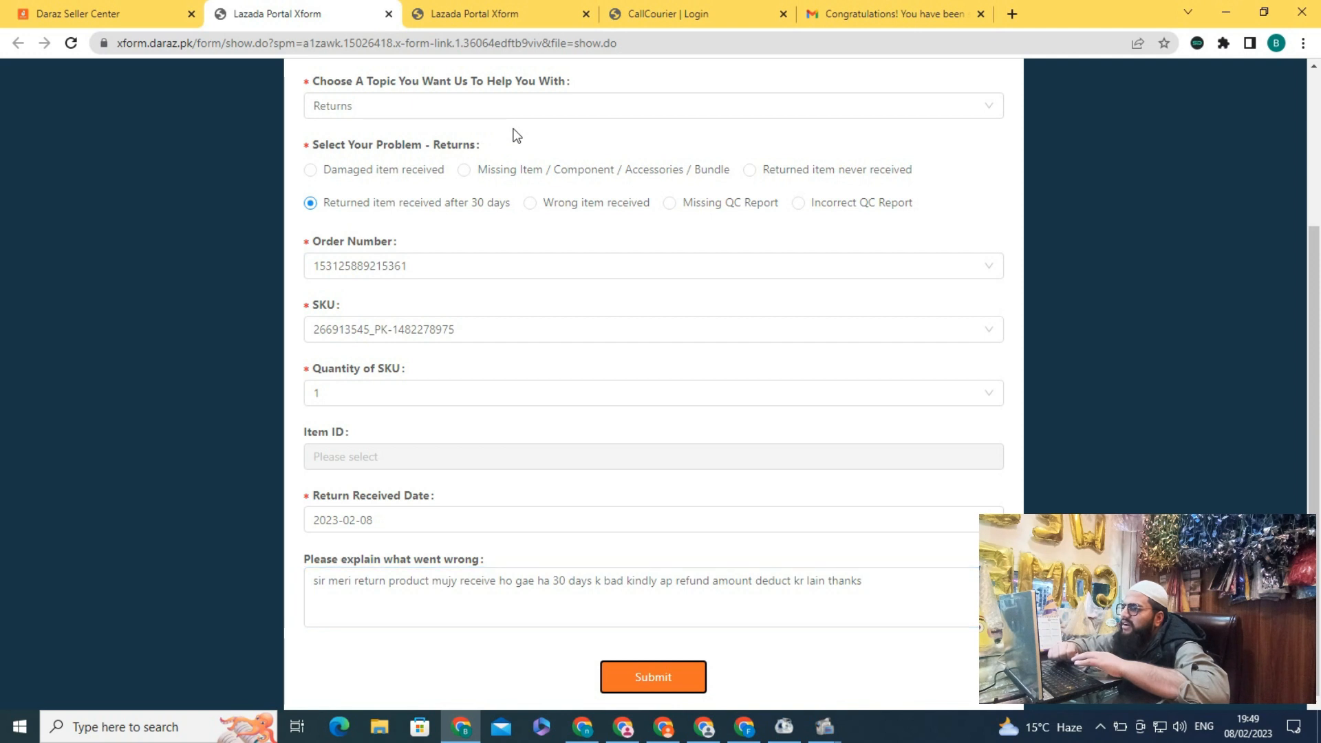
Switch the problem to 'Wrong item received' and choose Customer Return as the return type
scroll(515, 136, up, 3)
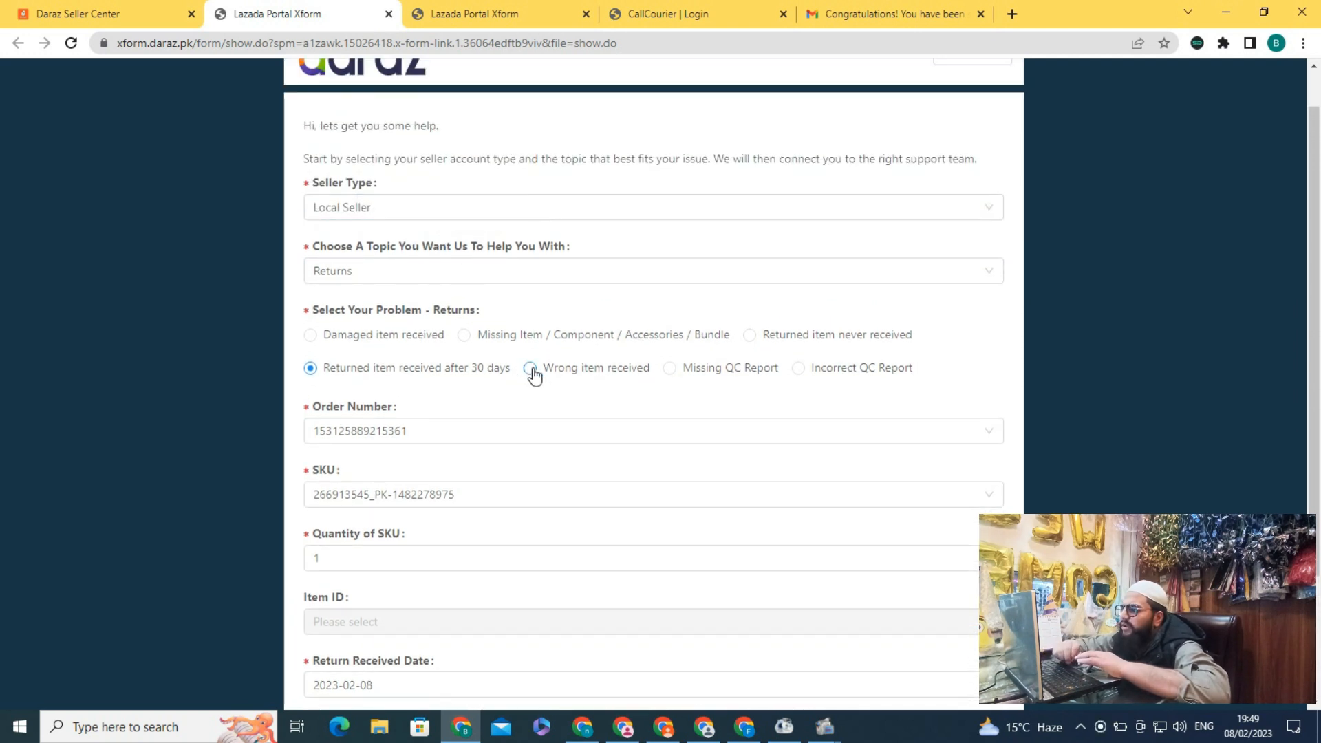
click(531, 369)
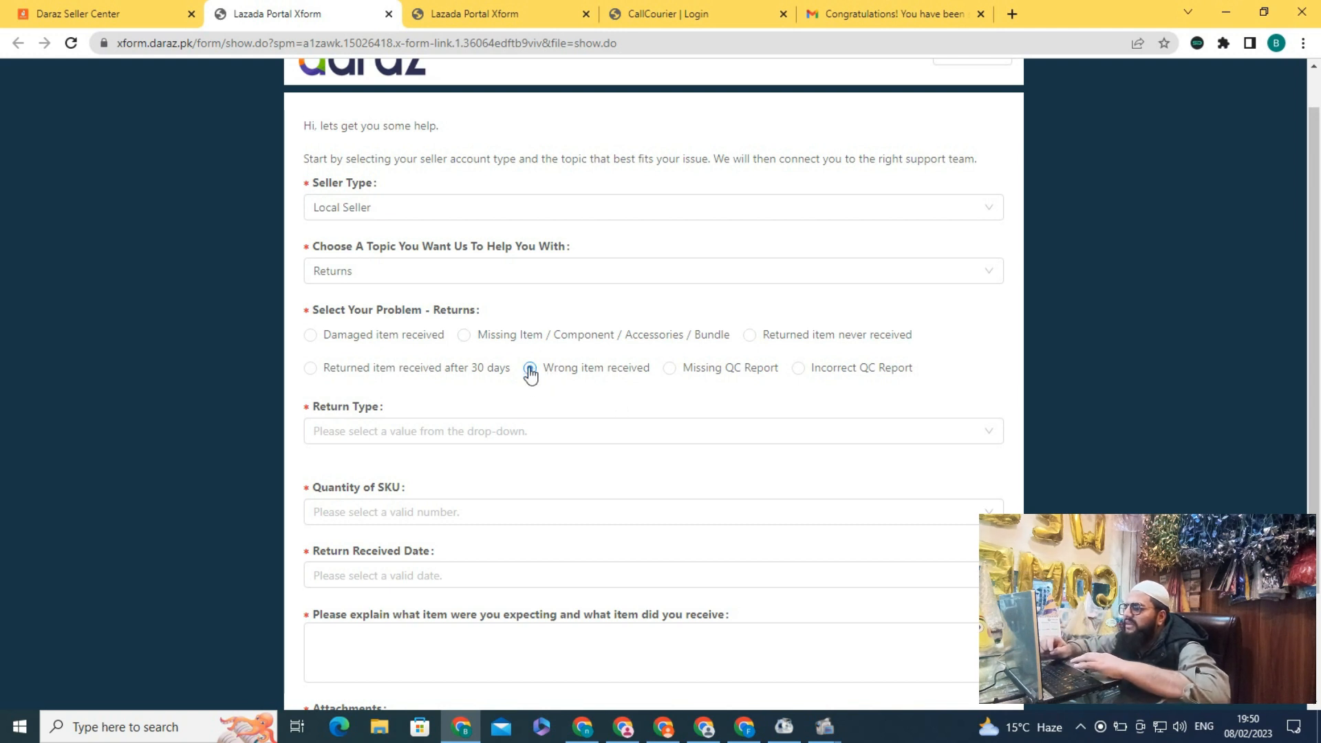
click(433, 422)
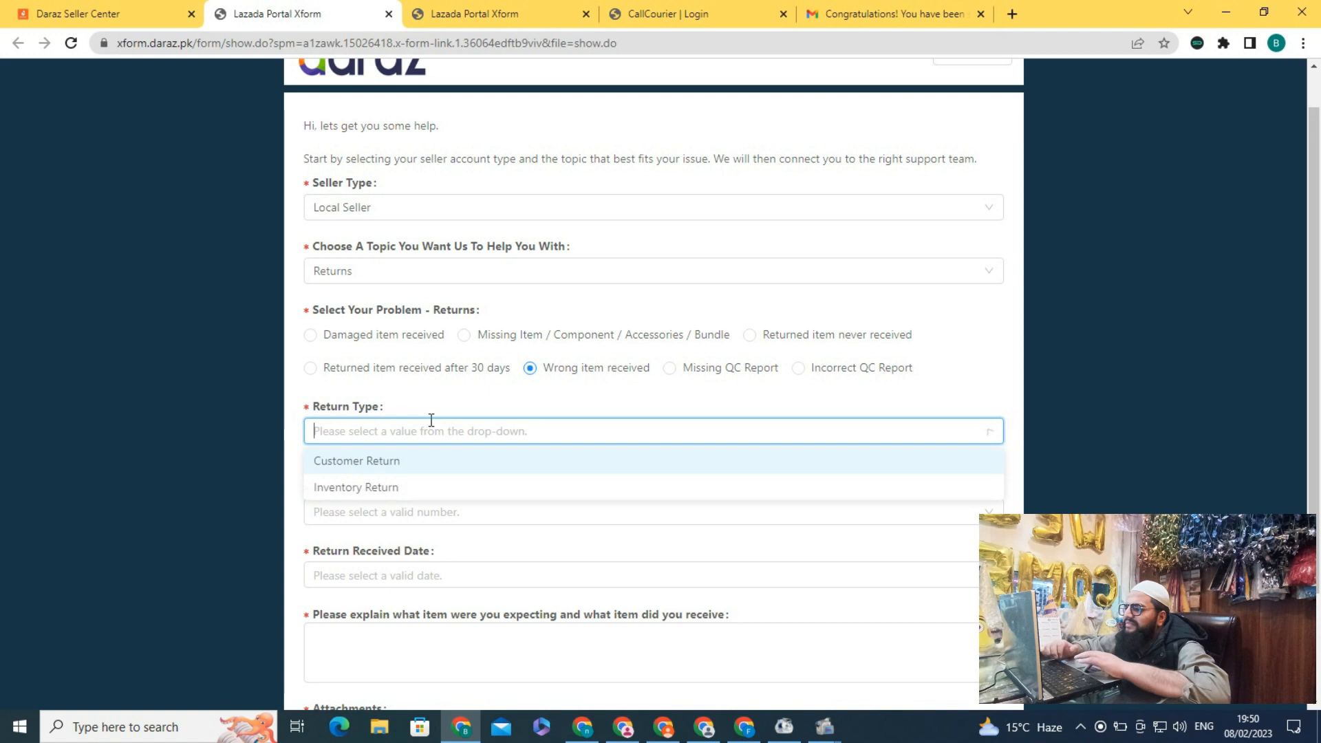
click(382, 467)
scroll(470, 473, down, 1)
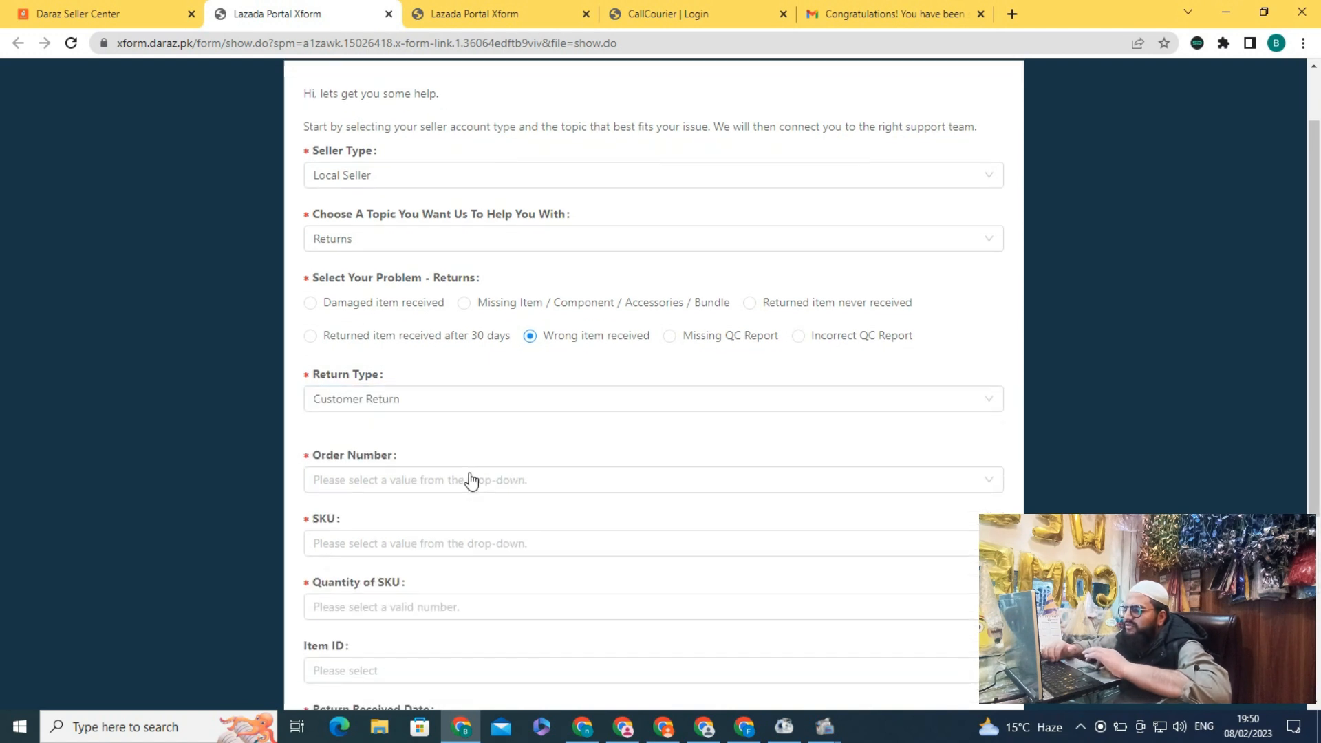
scroll(470, 475, down, 3)
click(361, 214)
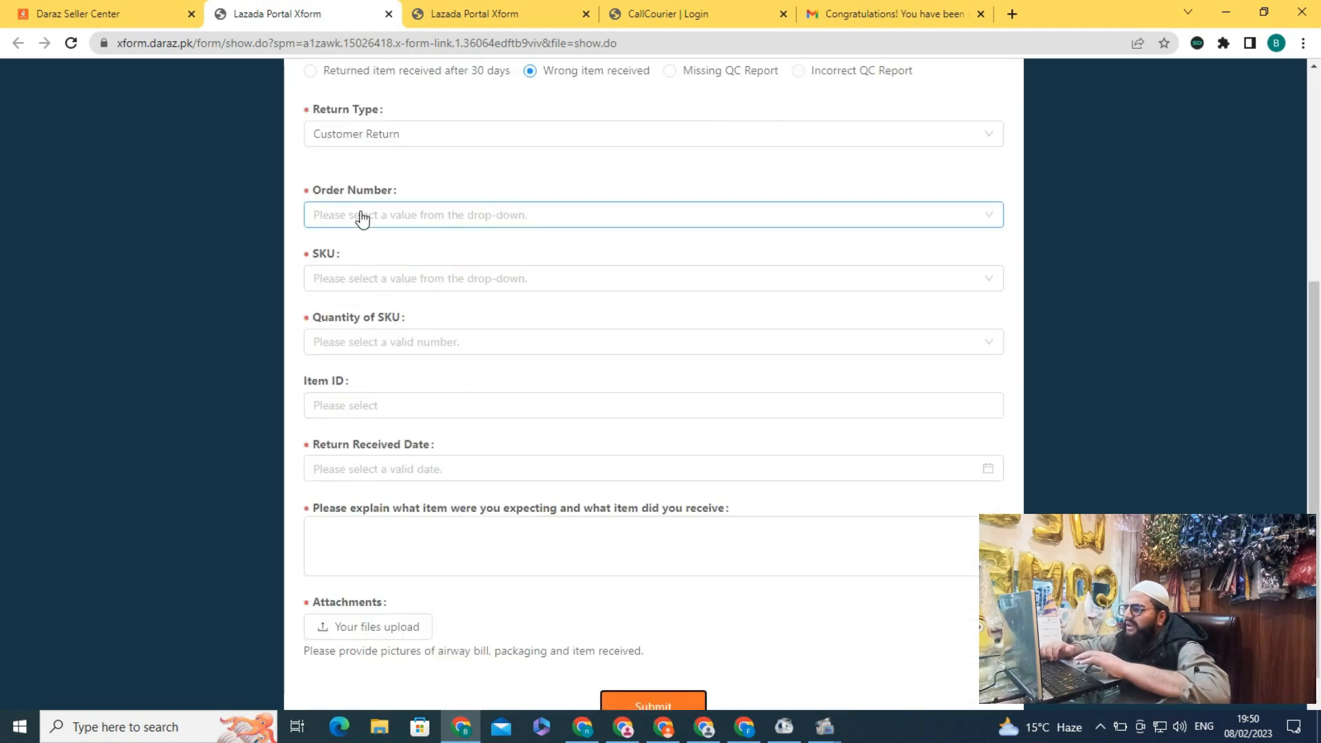
text(5016)
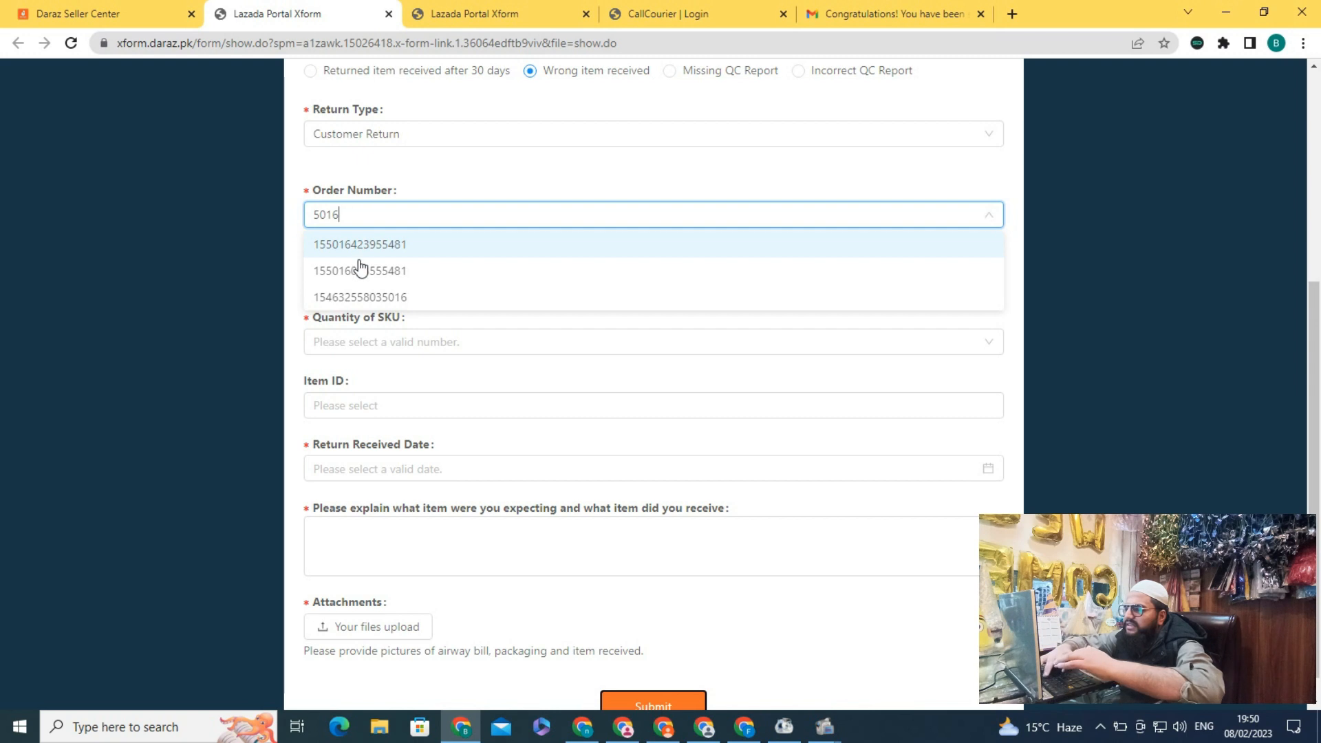
click(363, 301)
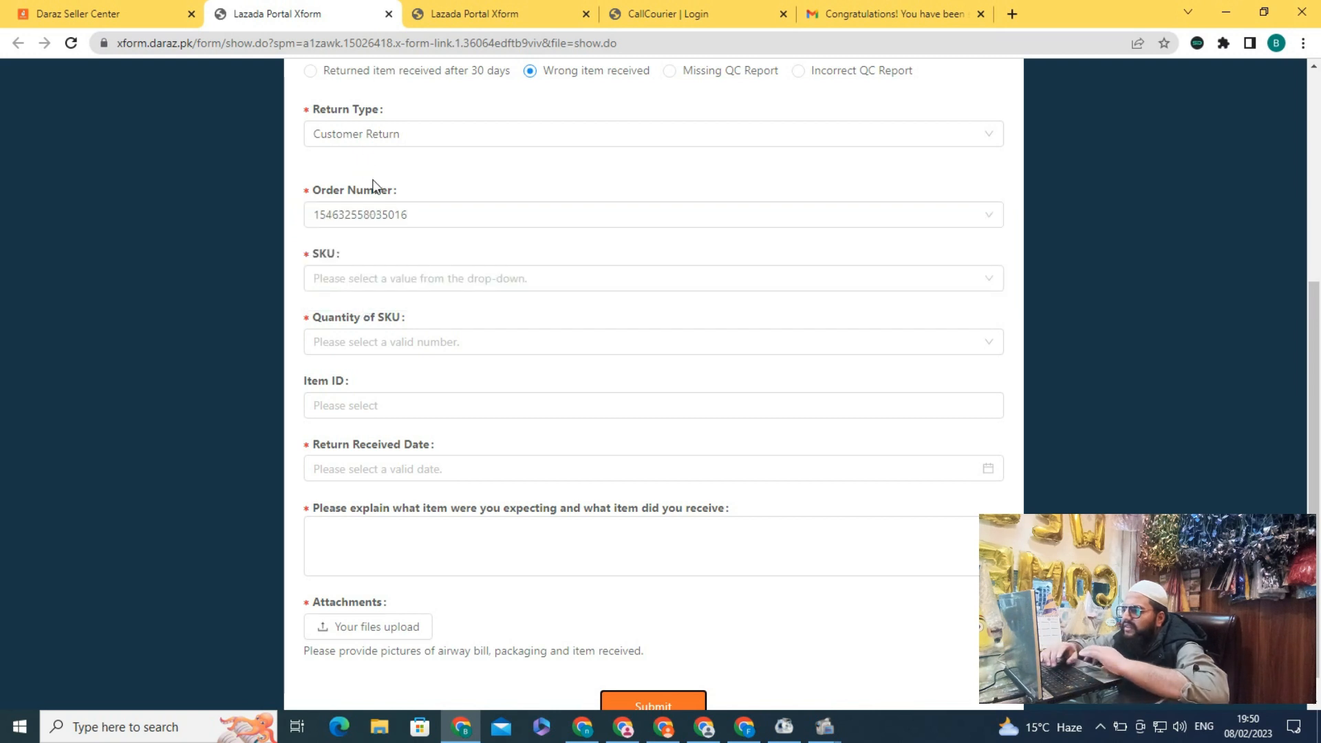
click(348, 287)
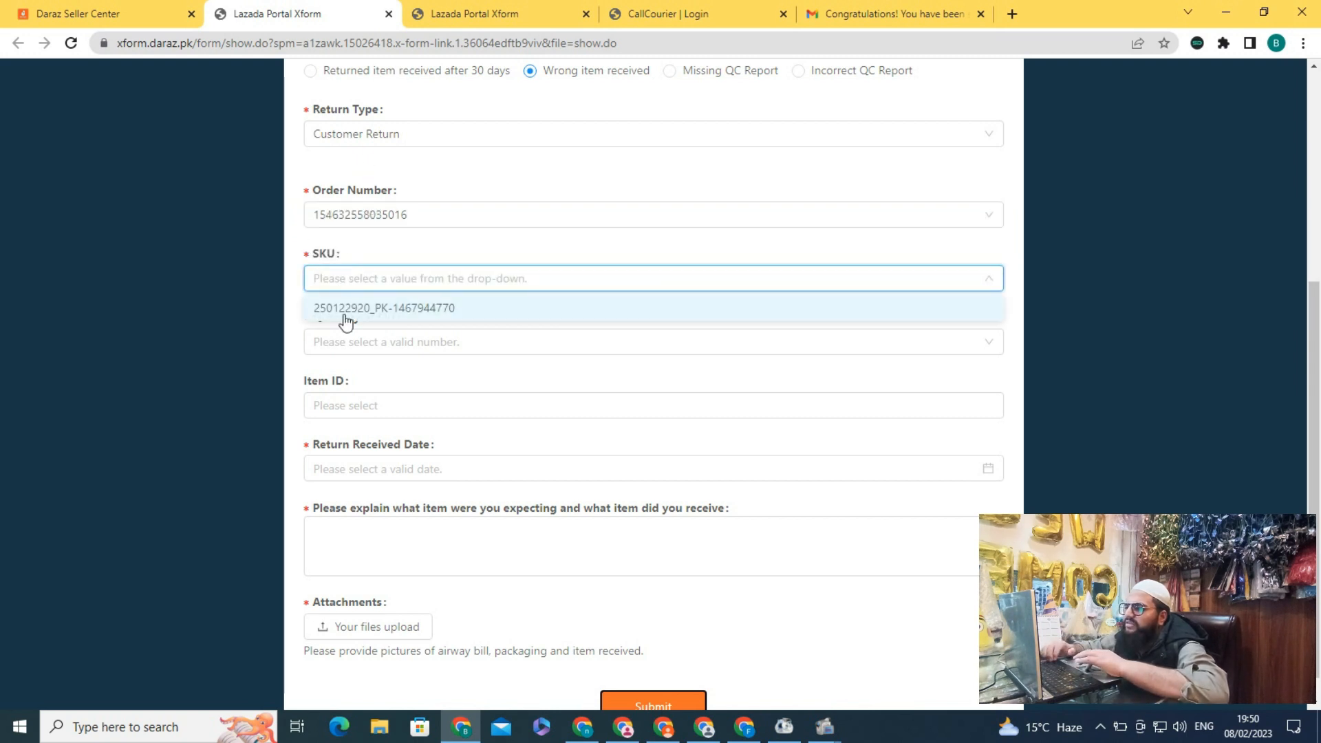
click(347, 310)
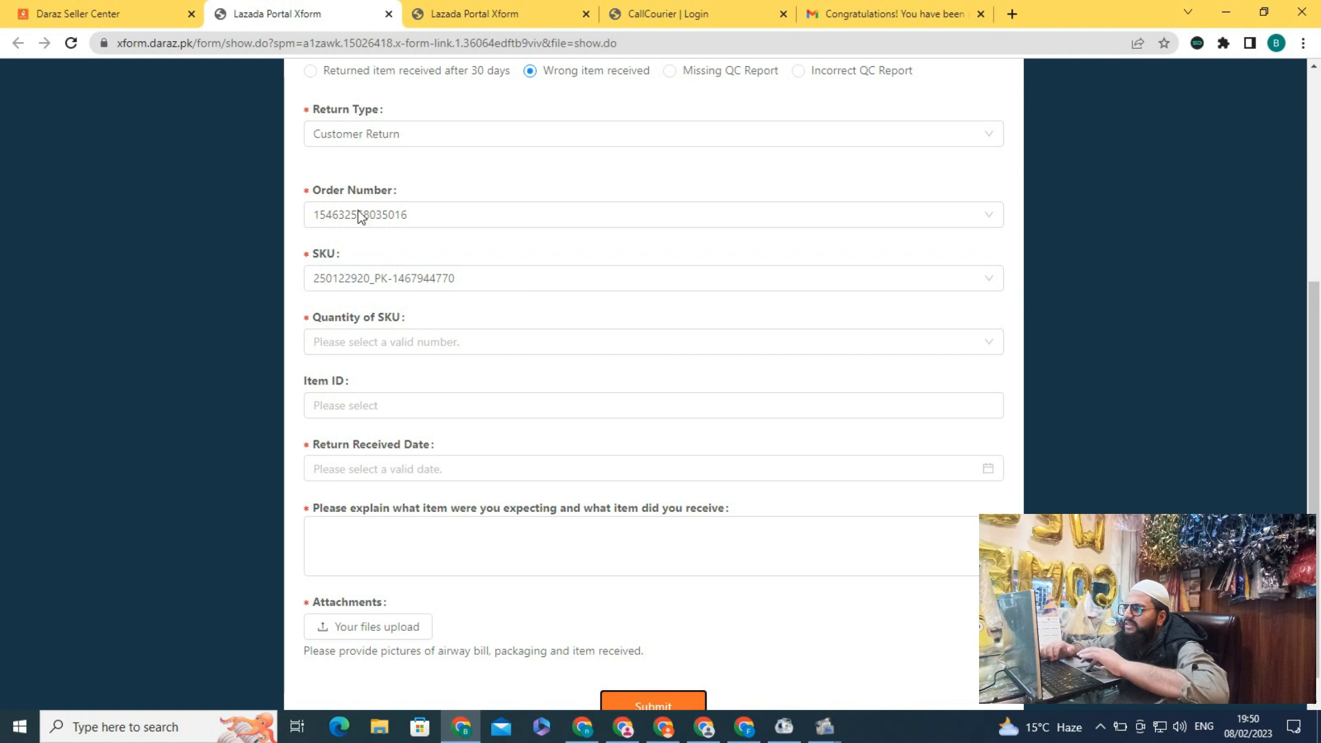
click(340, 341)
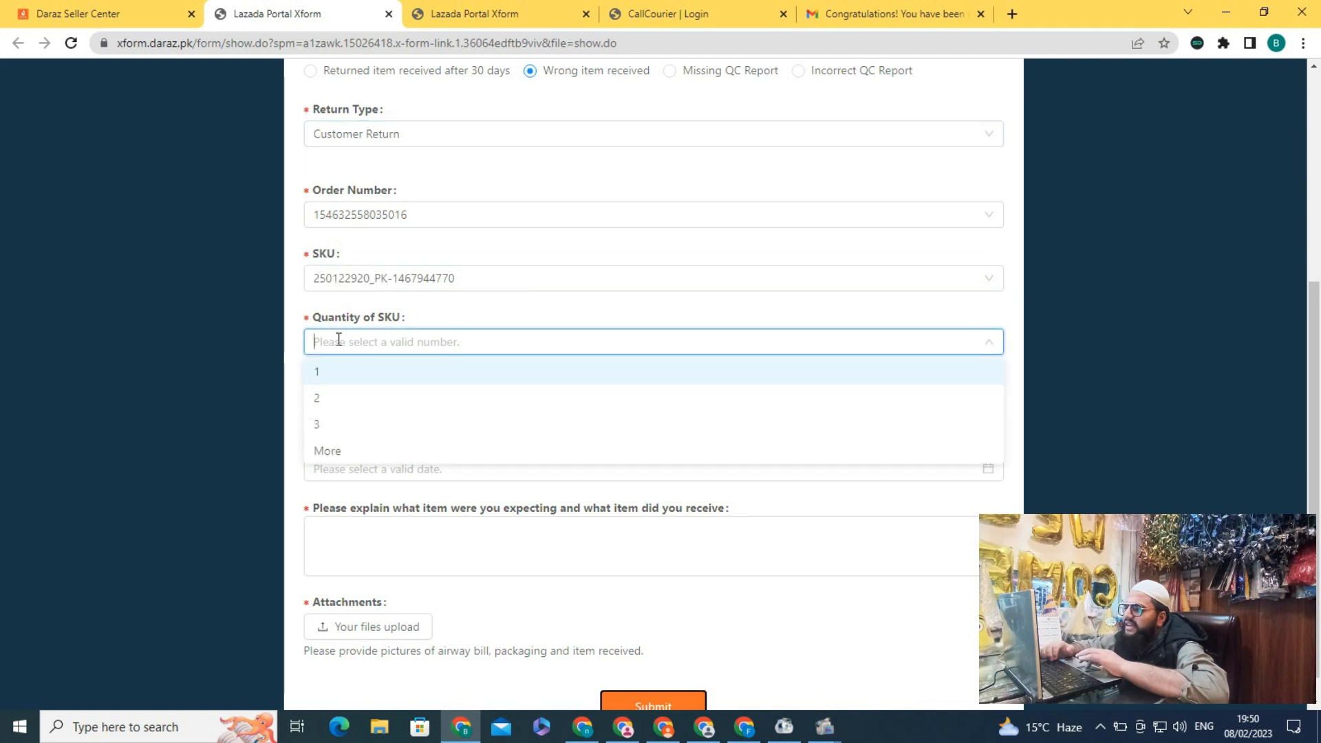
click(322, 373)
Pick the order's item ID and set the return received date to 2023-02-07
click(386, 378)
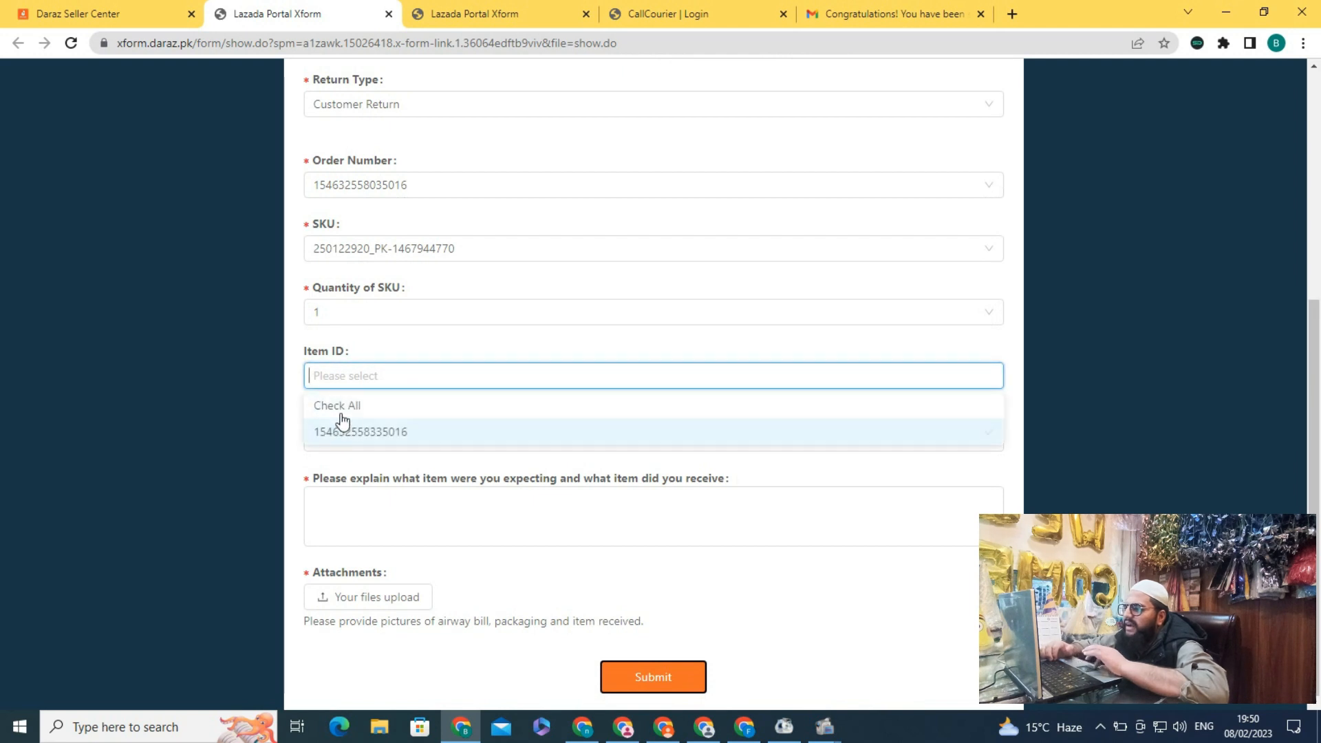
click(340, 425)
click(451, 435)
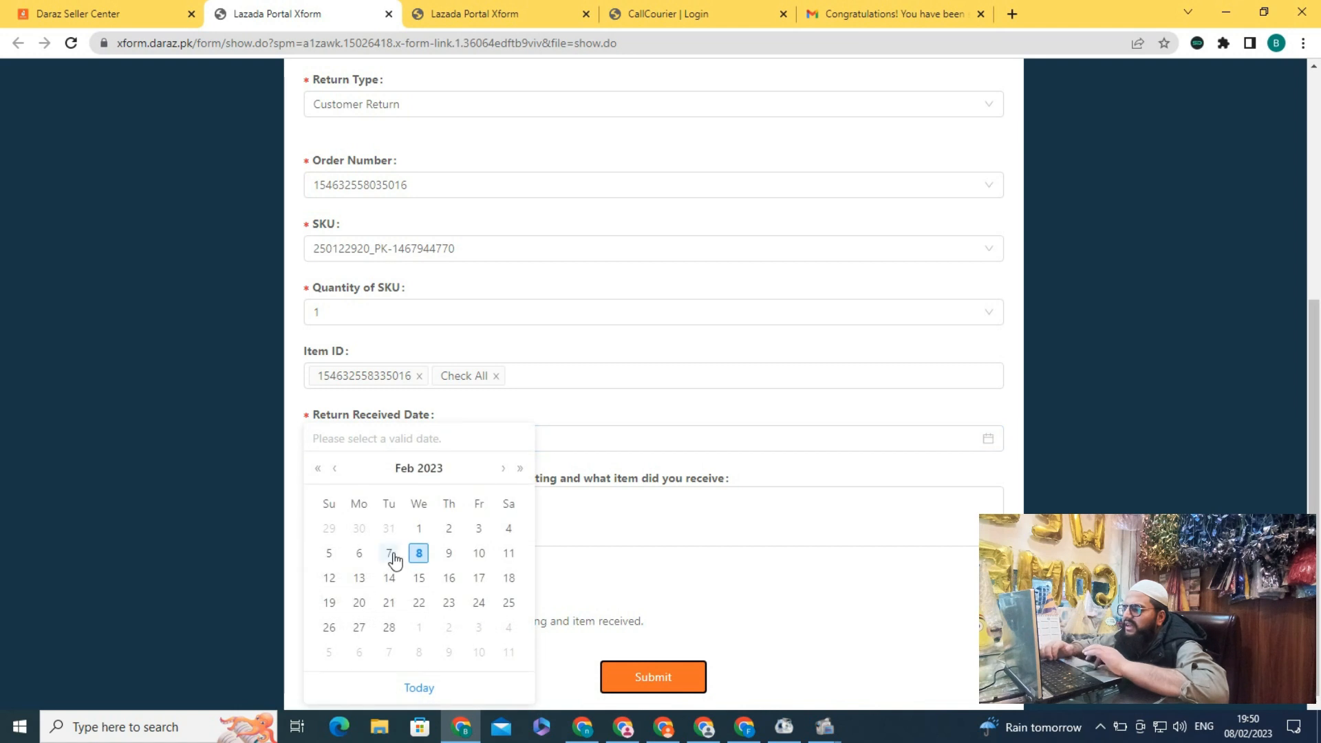
click(389, 551)
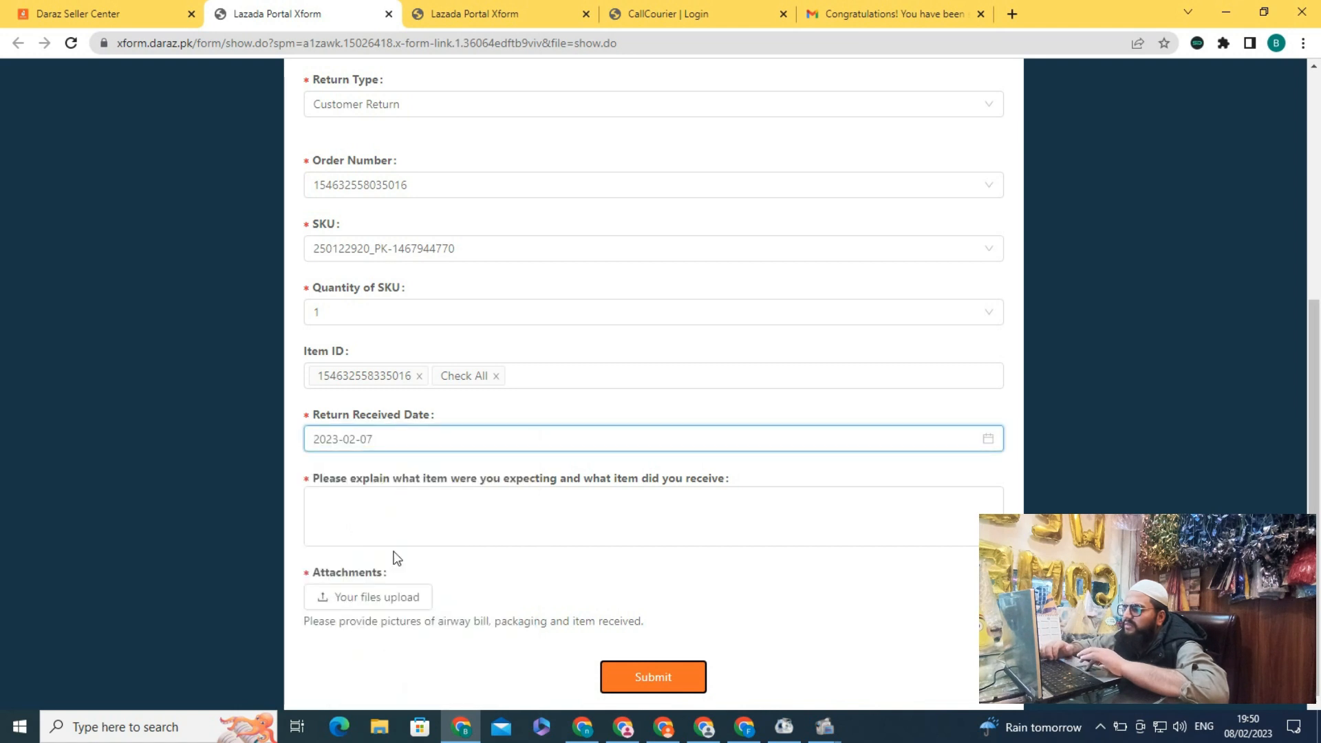
Explain in Roman Urdu that sparkling candles were sent, pictures are attached, and request a check and refund
click(501, 467)
scroll(485, 494, up, 3)
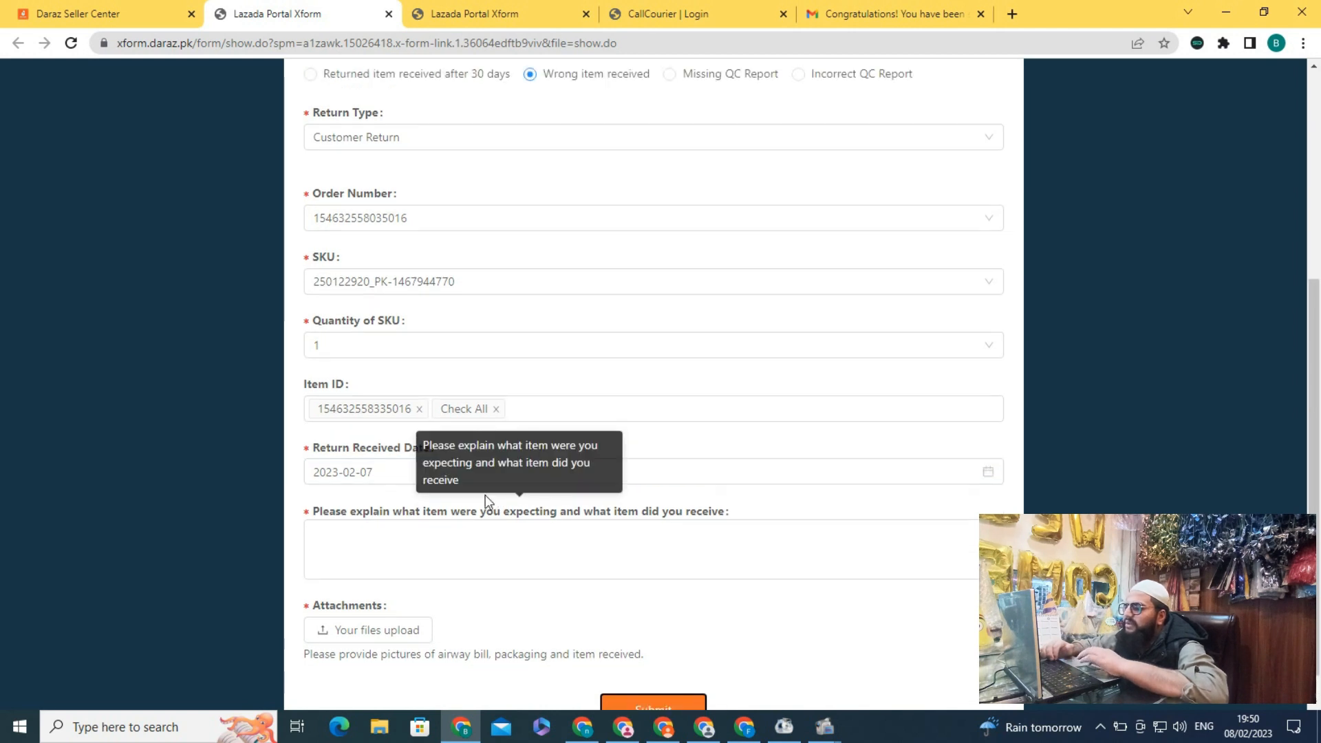
scroll(487, 501, down, 3)
click(333, 515)
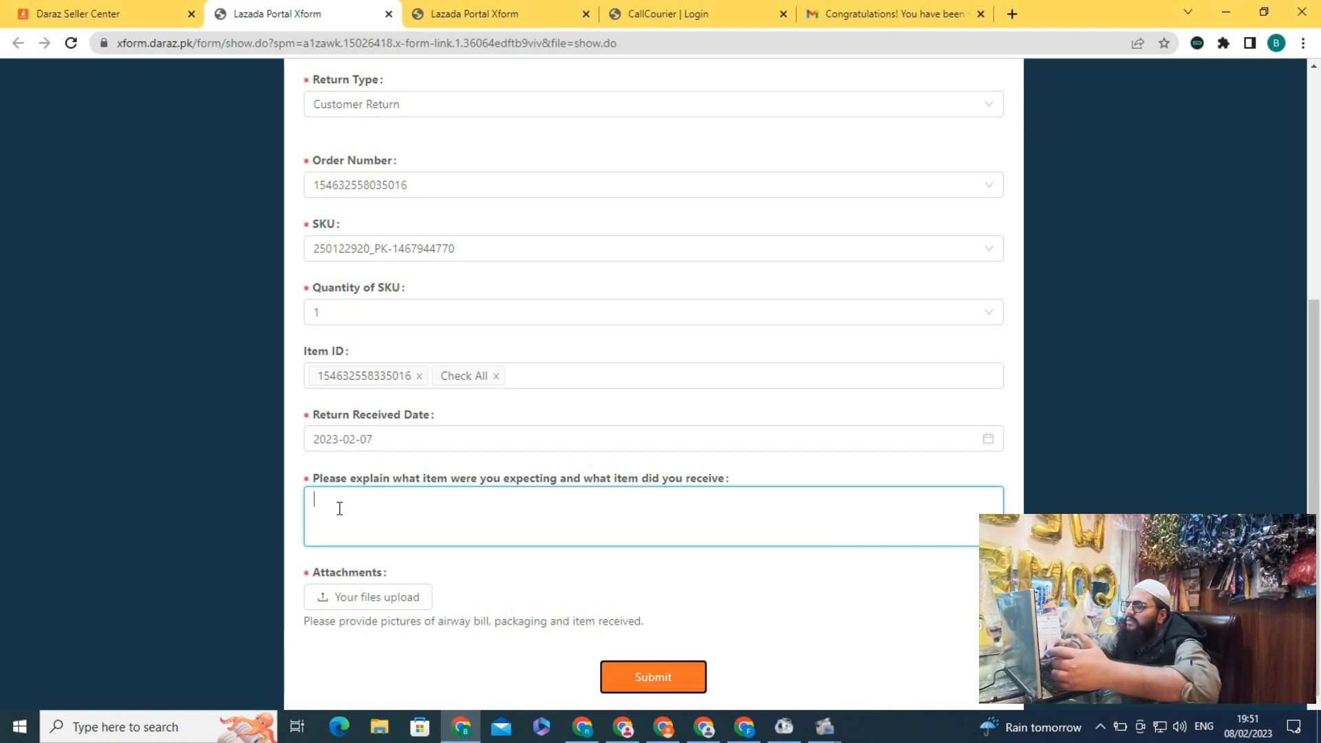
text(sir )
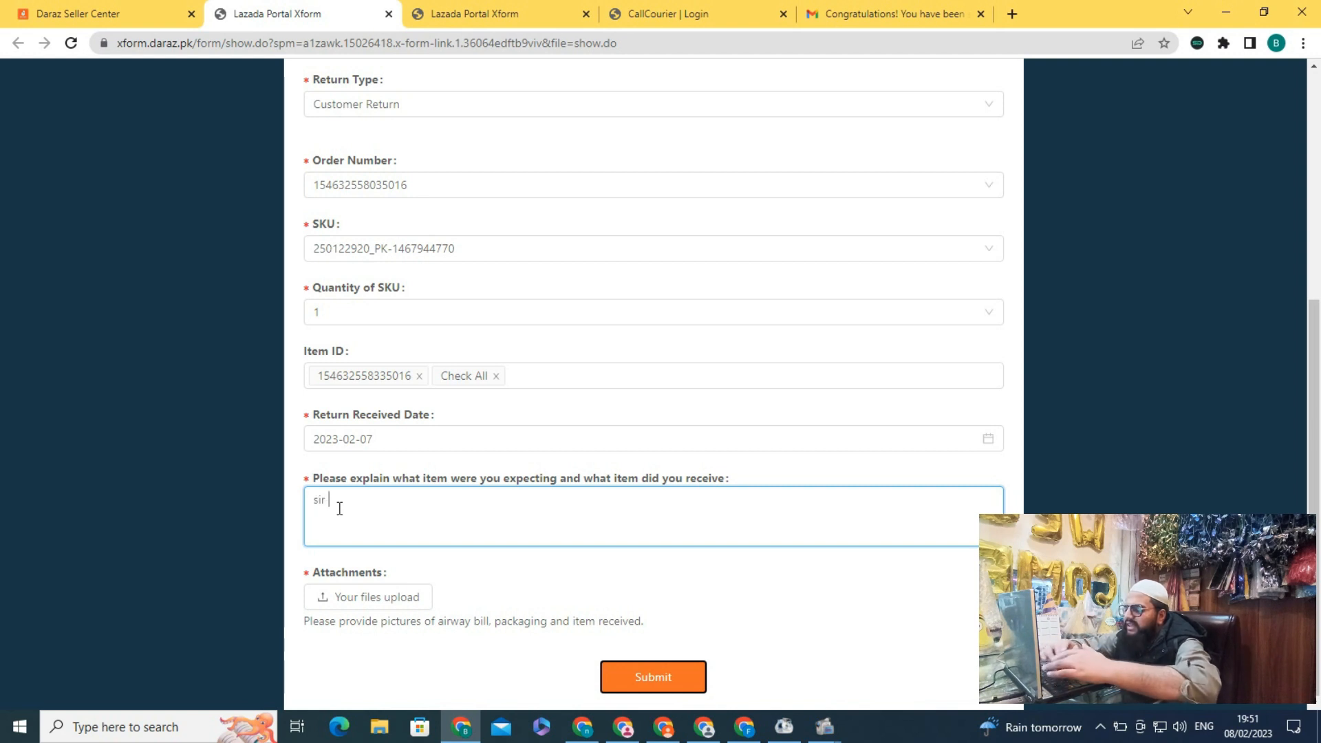
text(hm ny sparking candles bheji thi )
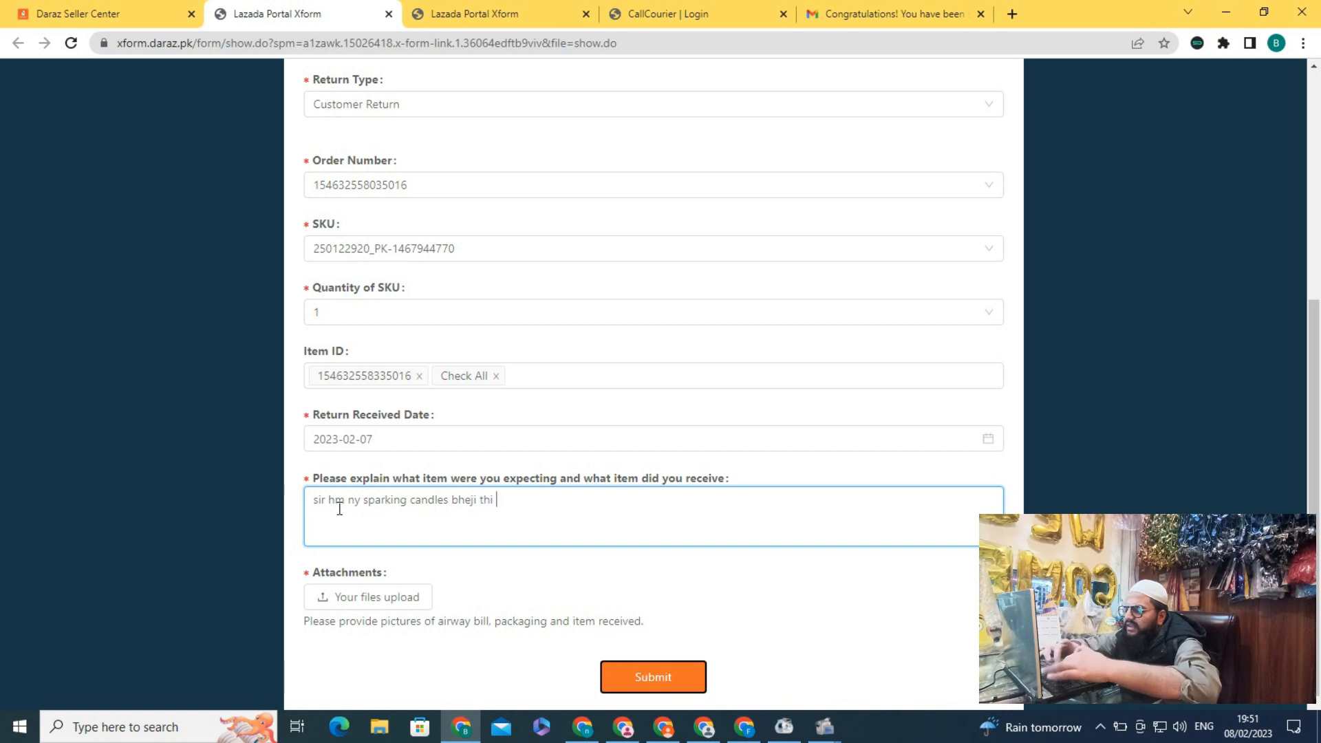
text(jo k )
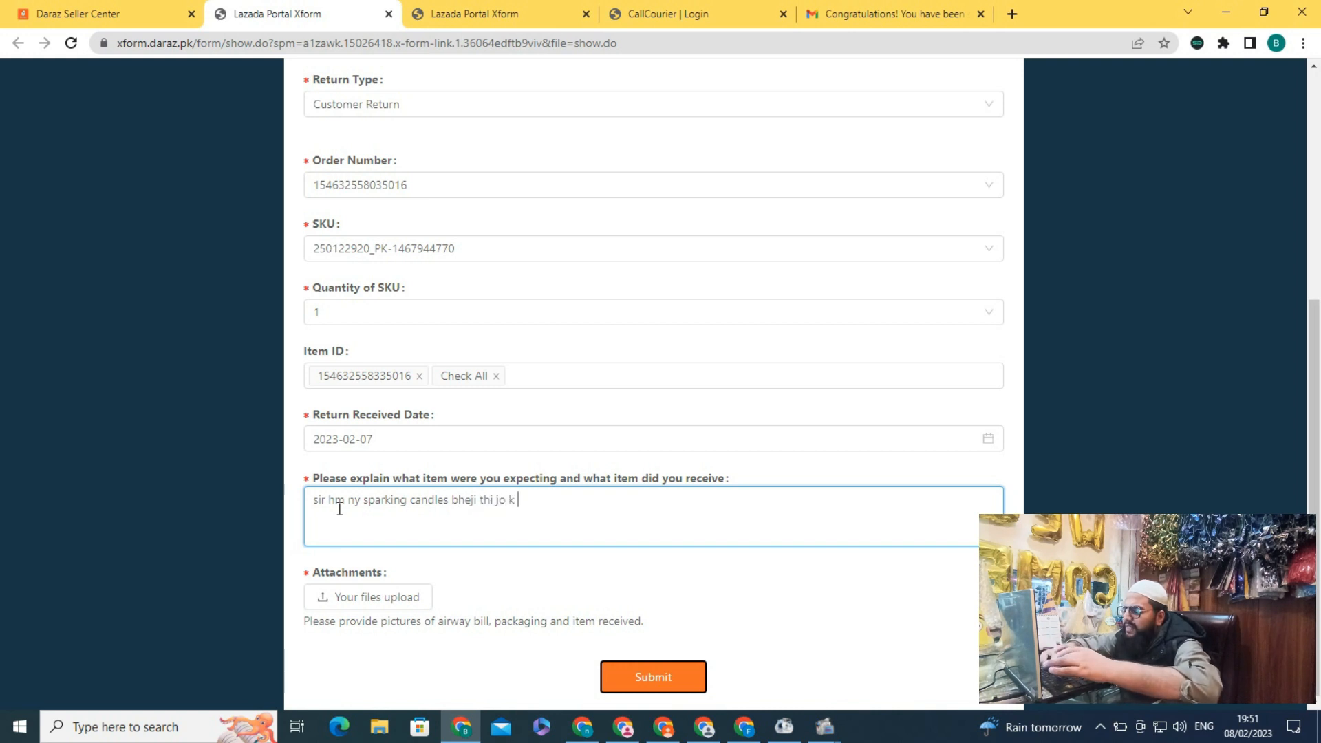
text(mery pas)
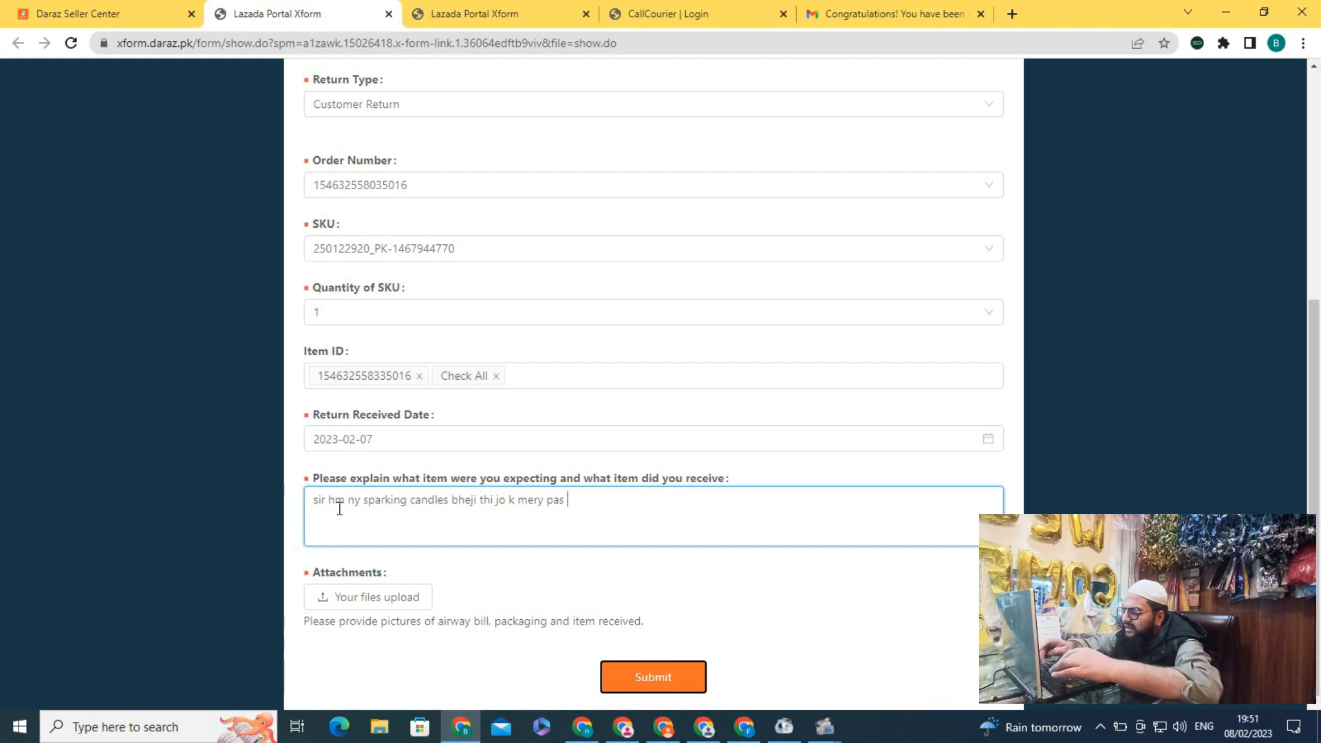
text( bef)
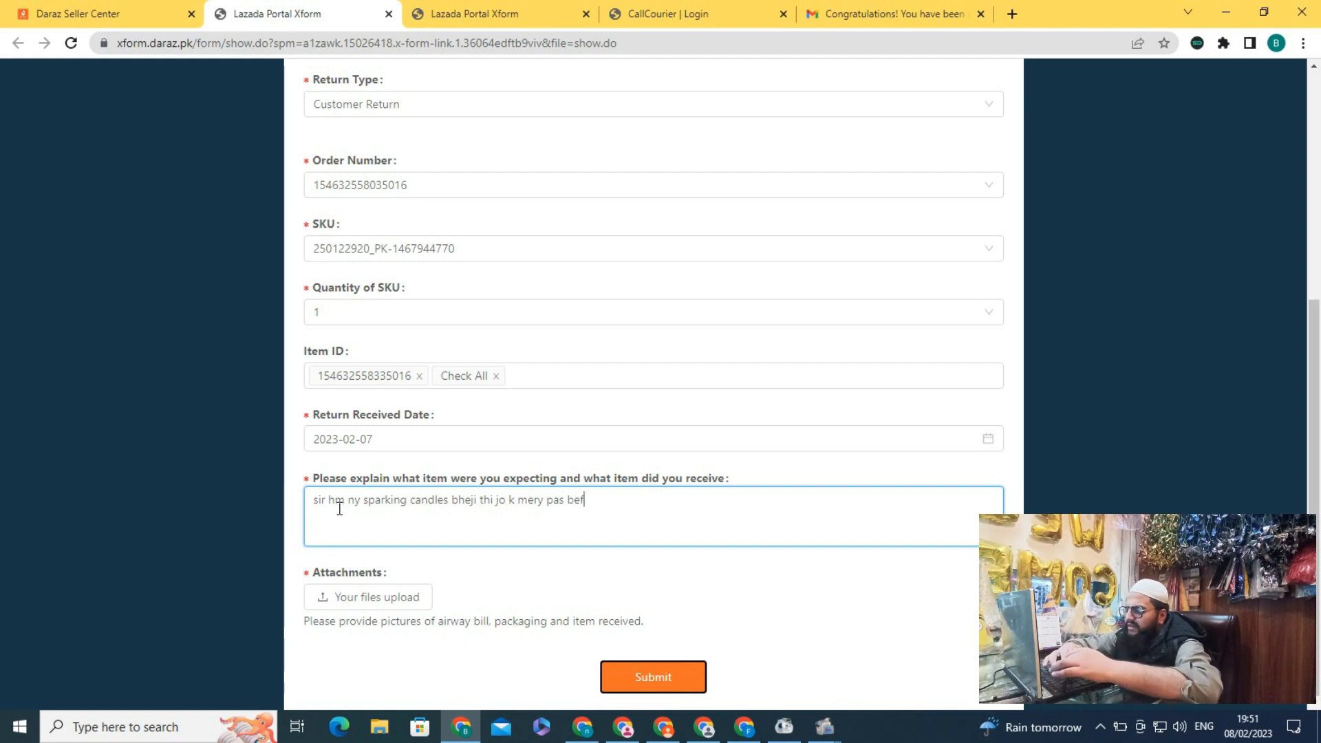
text(ore)
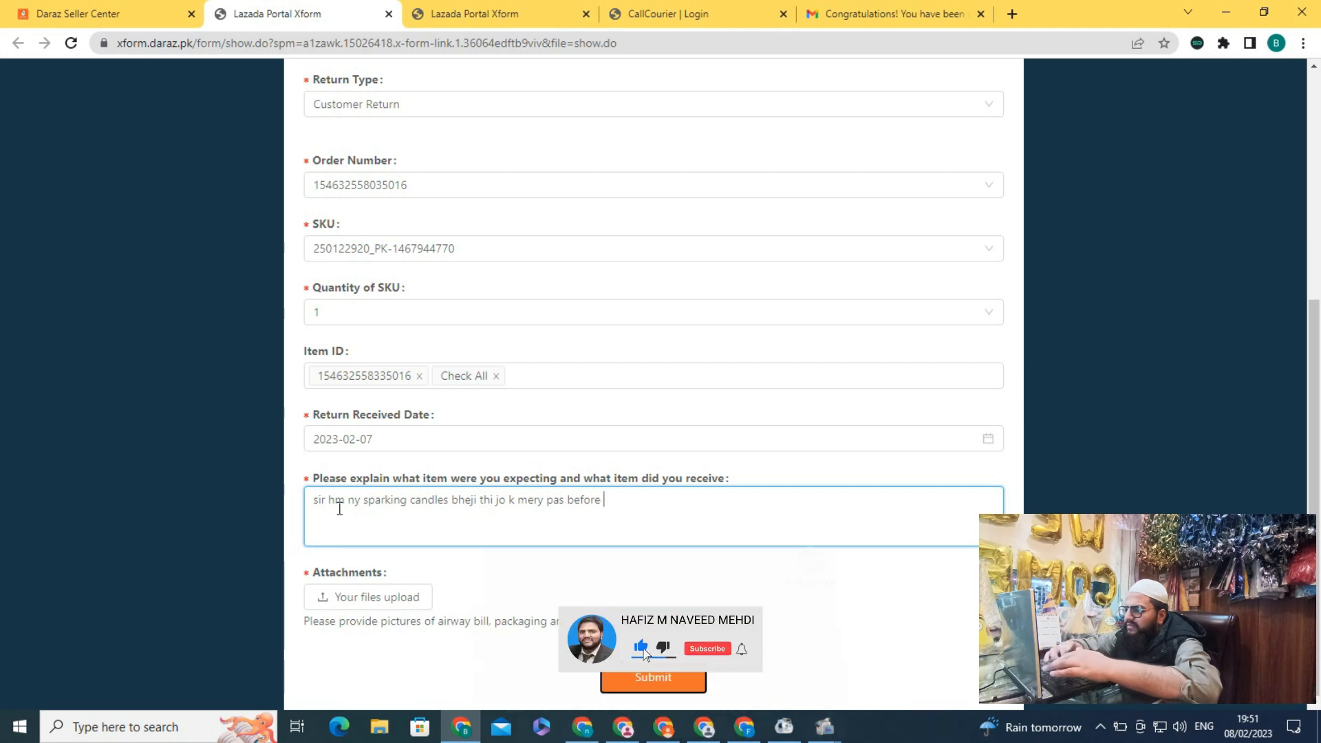
key(BackSpace)
key(BackSpace)
key(BackSpace)
key(BackSpace)
key(BackSpace)
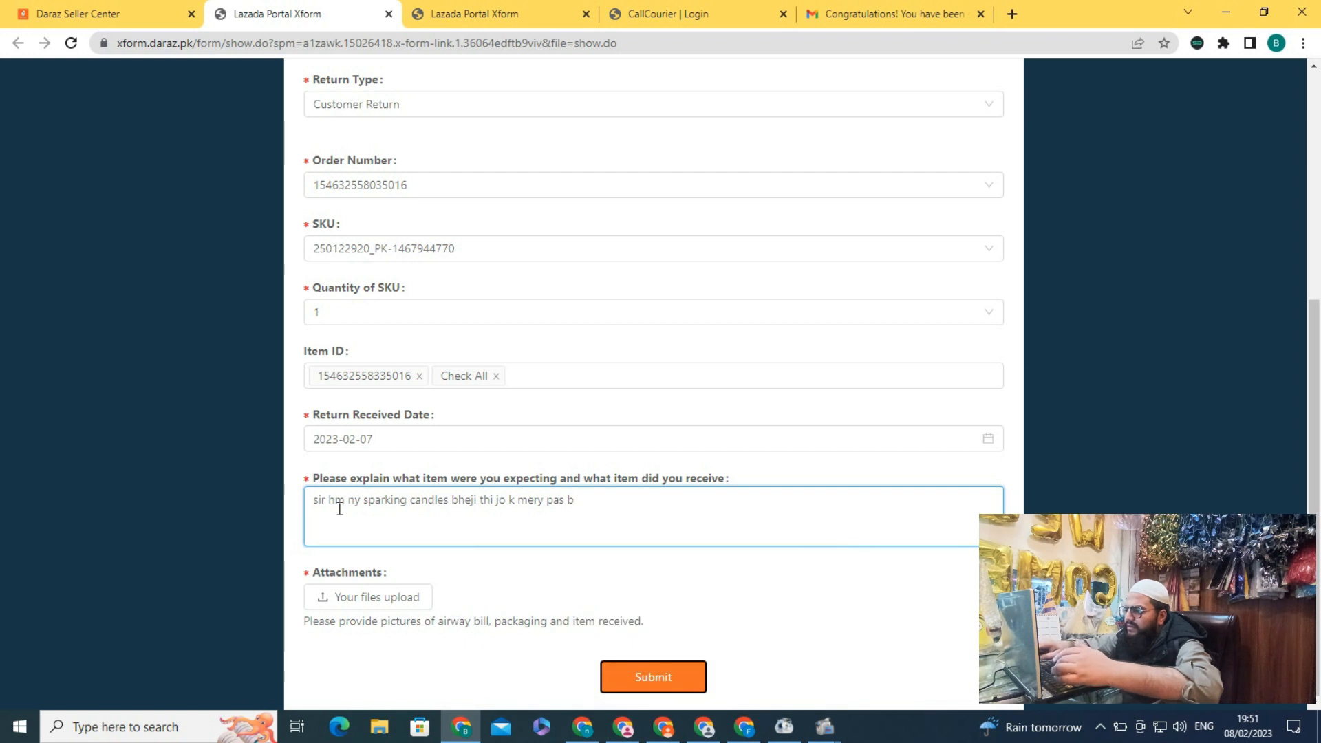
text(efore)
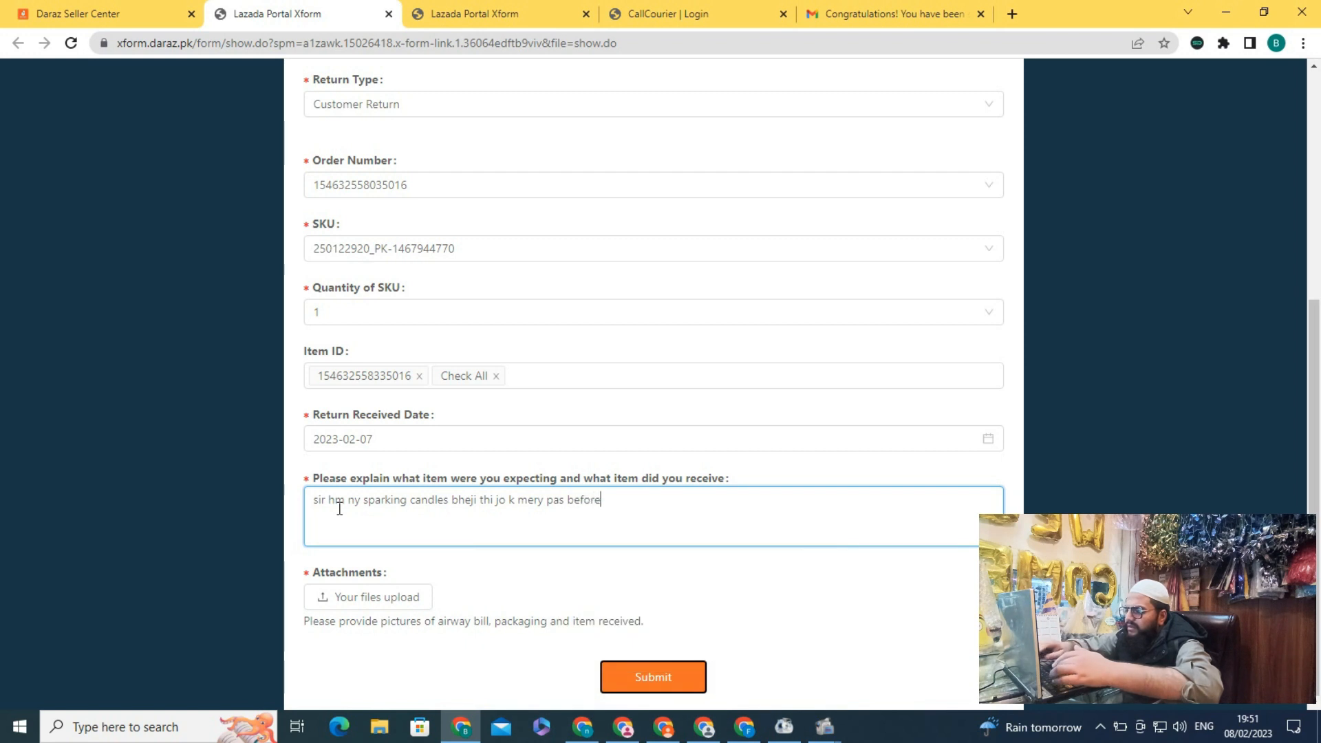
text( shipping )
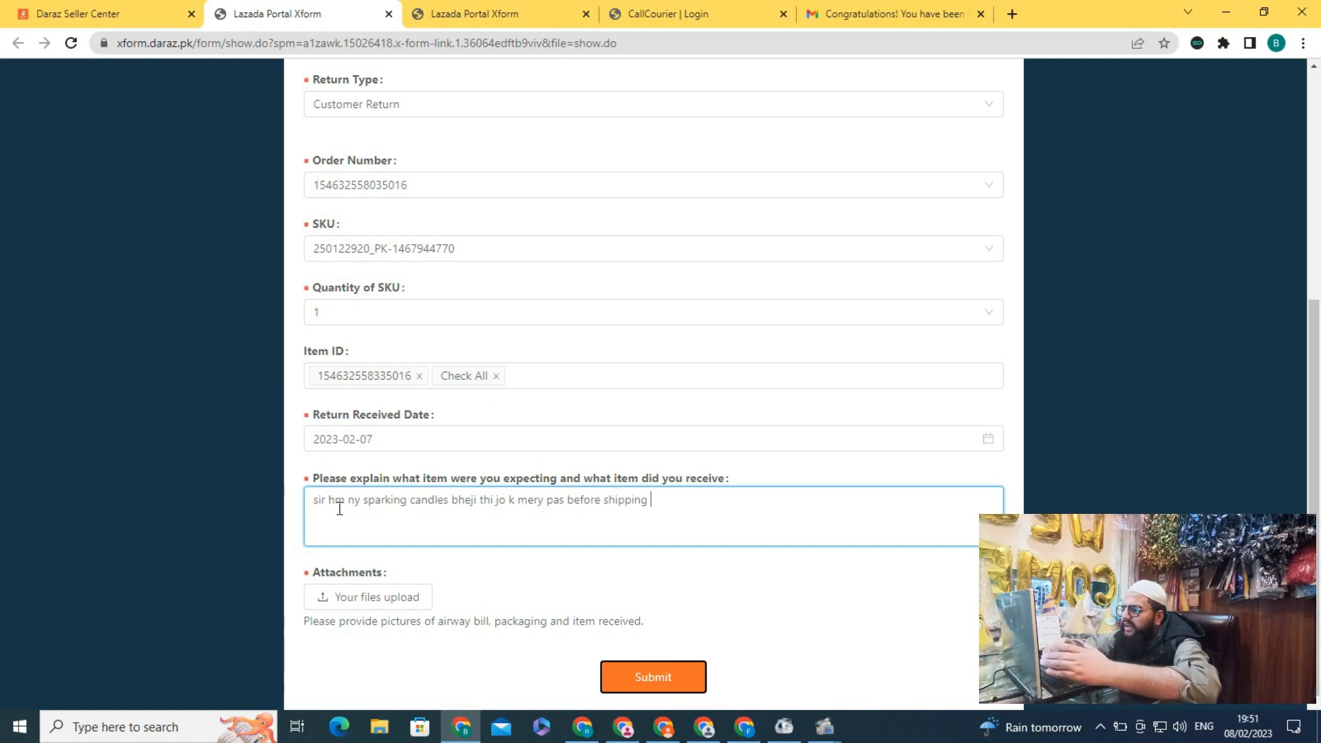
text(ki images b hain mai wo attach kr rha hn)
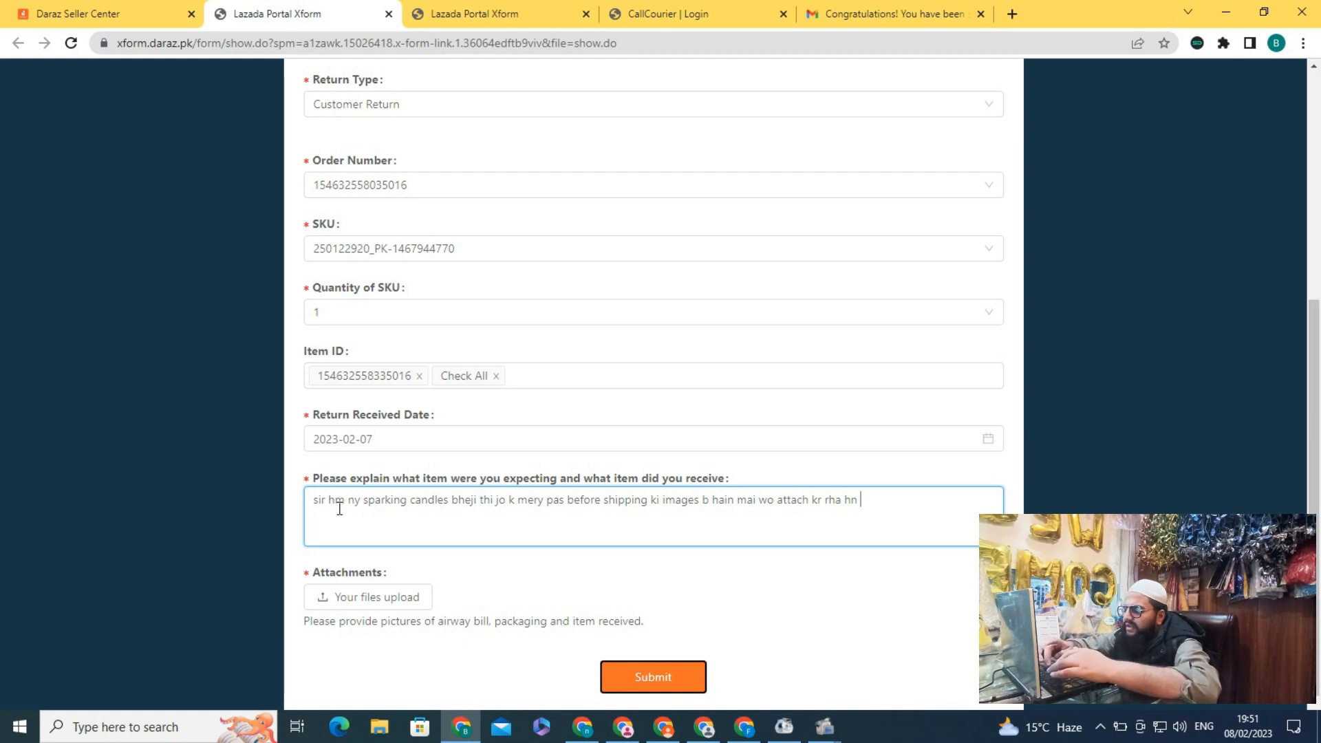
text( kindly check kr lain or jo)
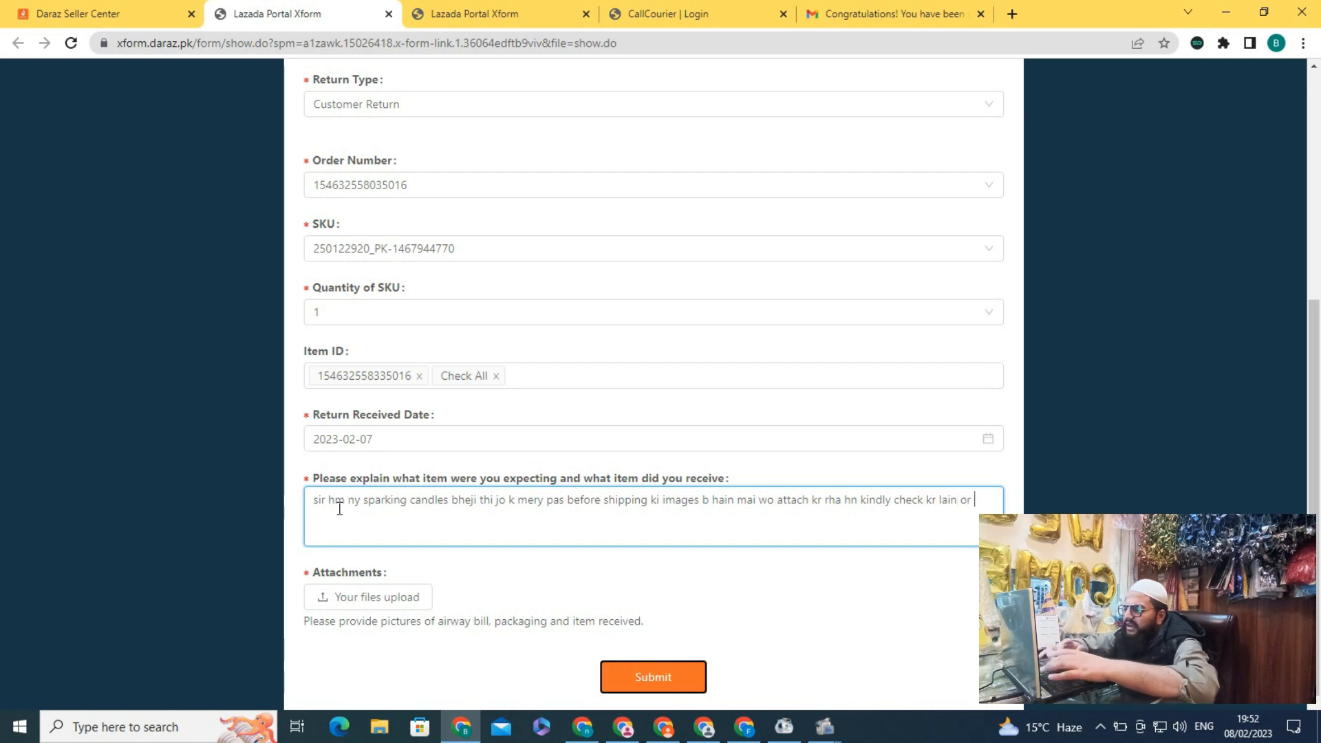
text(ur)
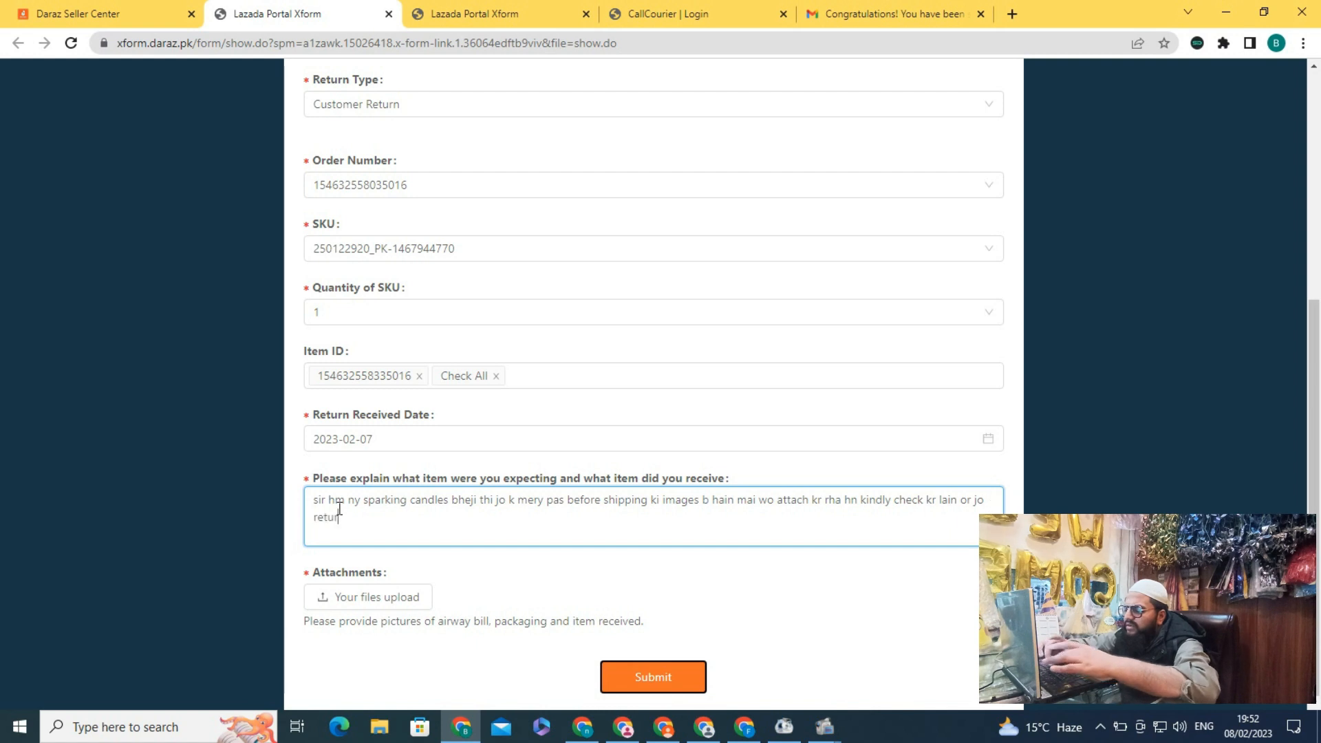
text(n receive hua ha wo b)
key(BackSpace)
text(p)
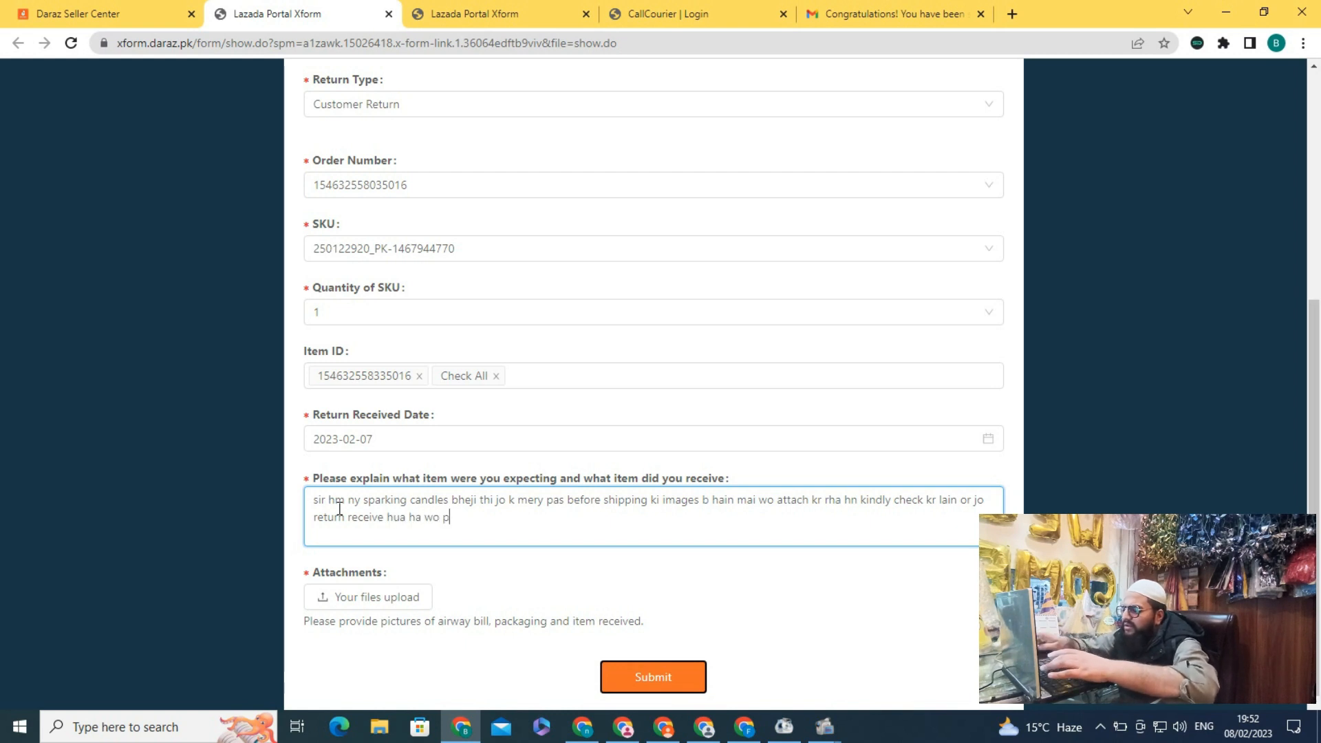
text(ictures b)
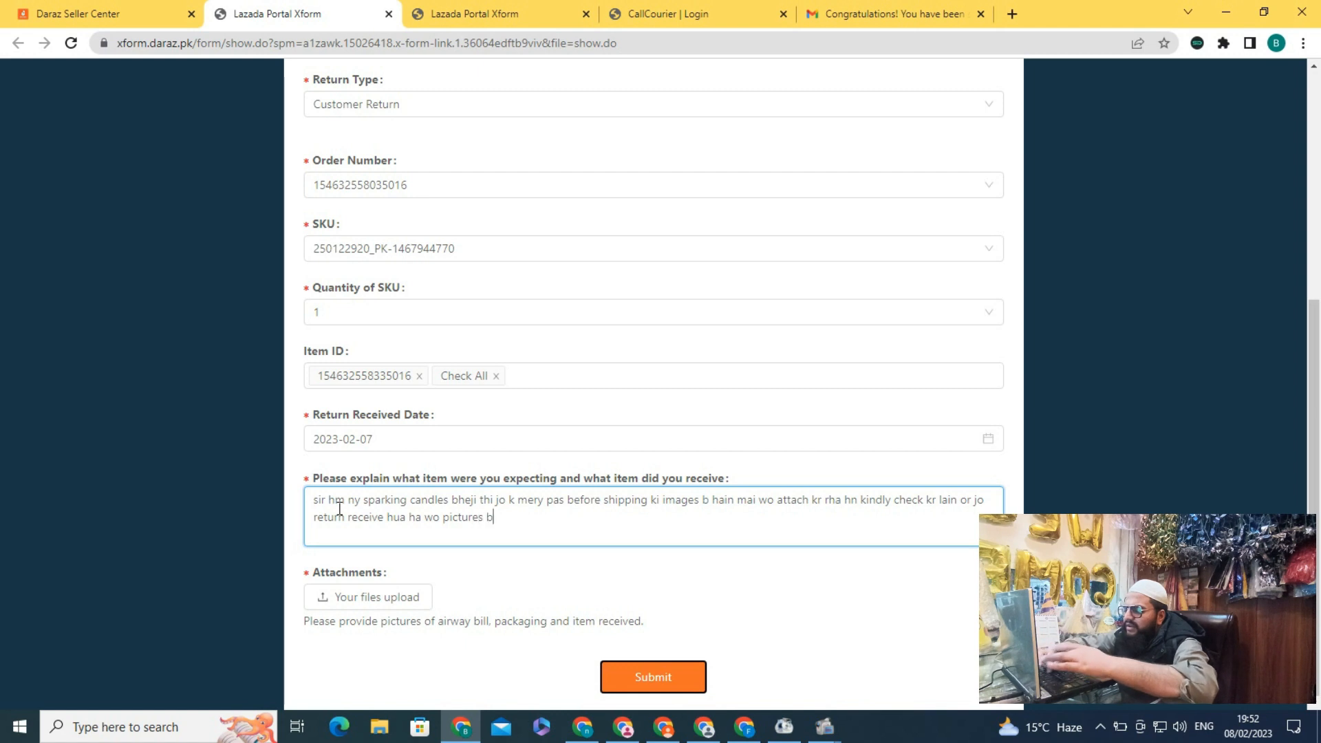
text( attach kr rh)
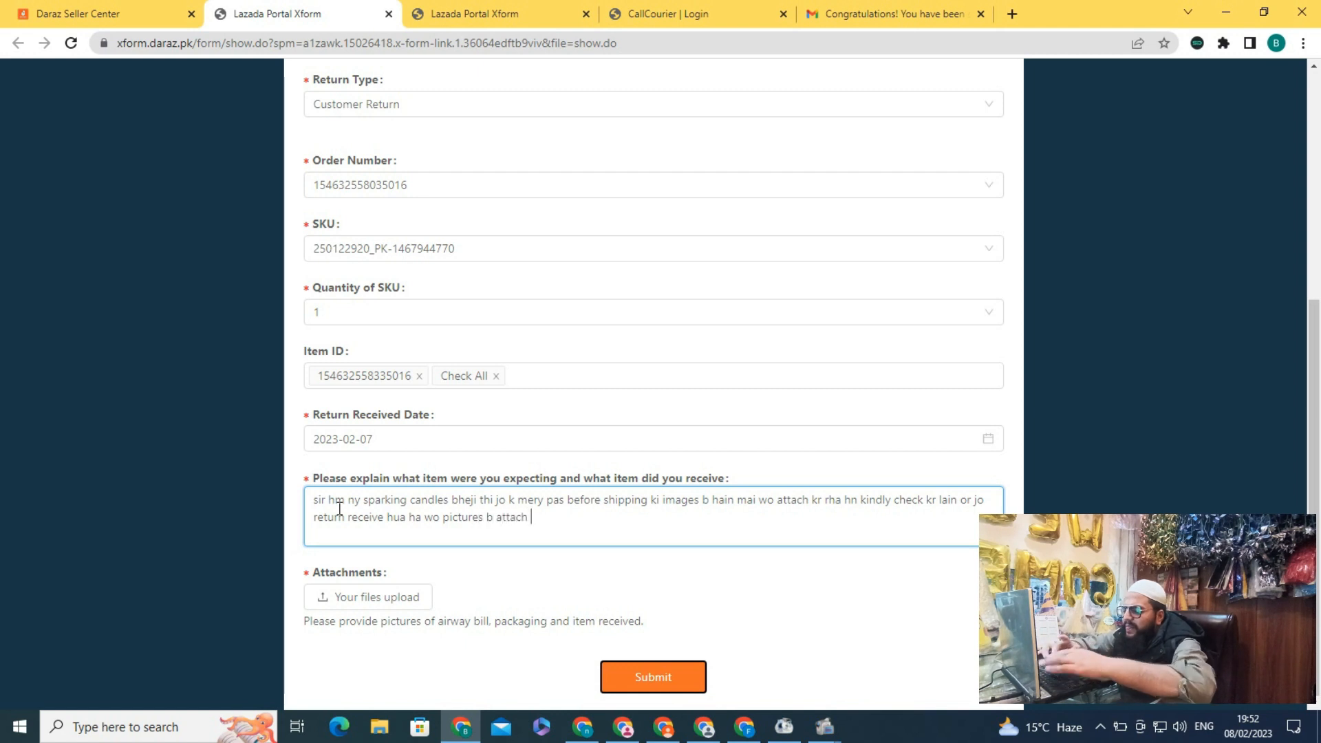
text(a hn)
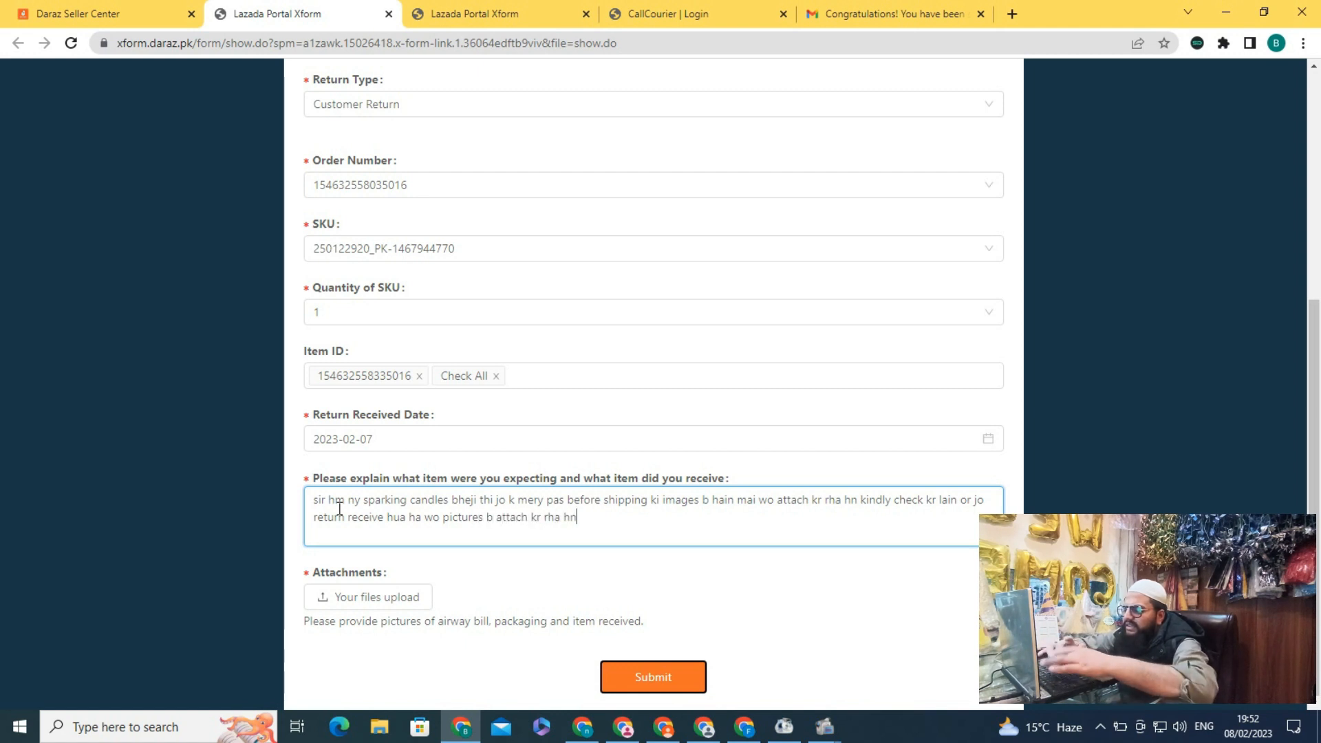
text( kin)
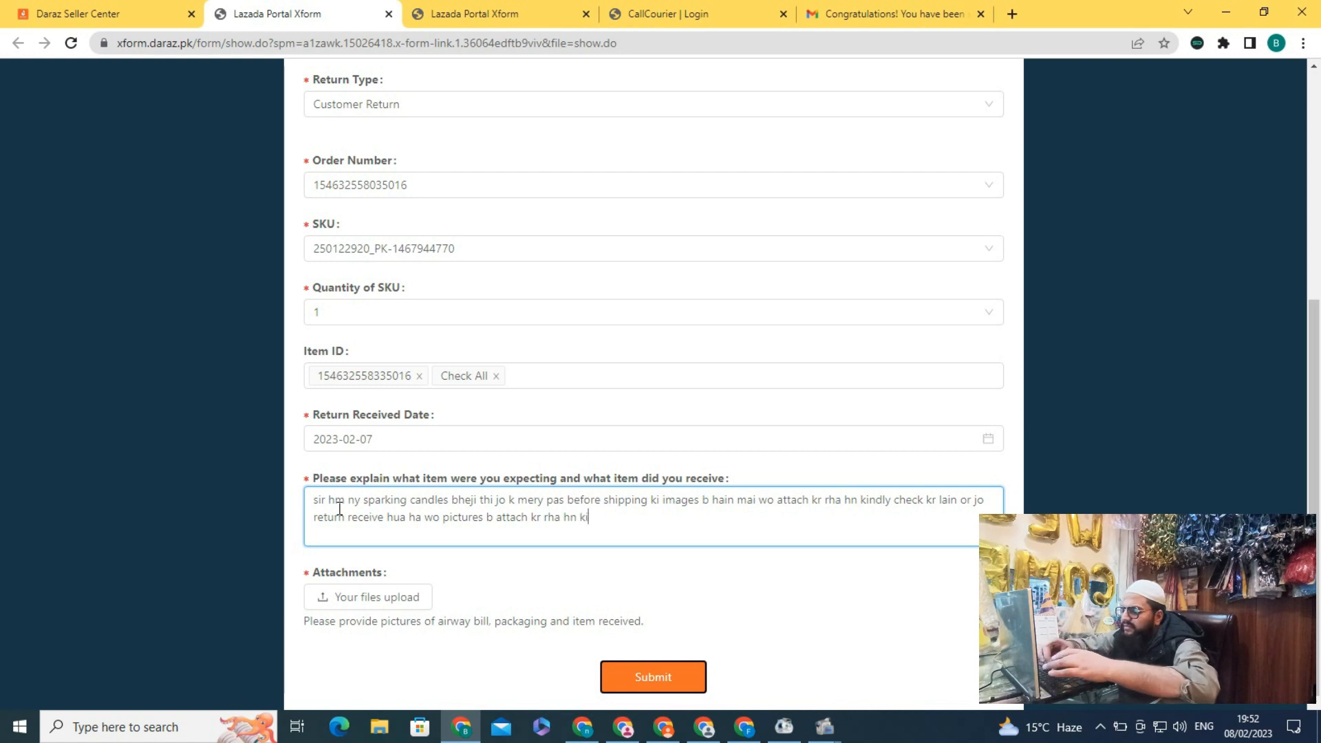
text(dly chec)
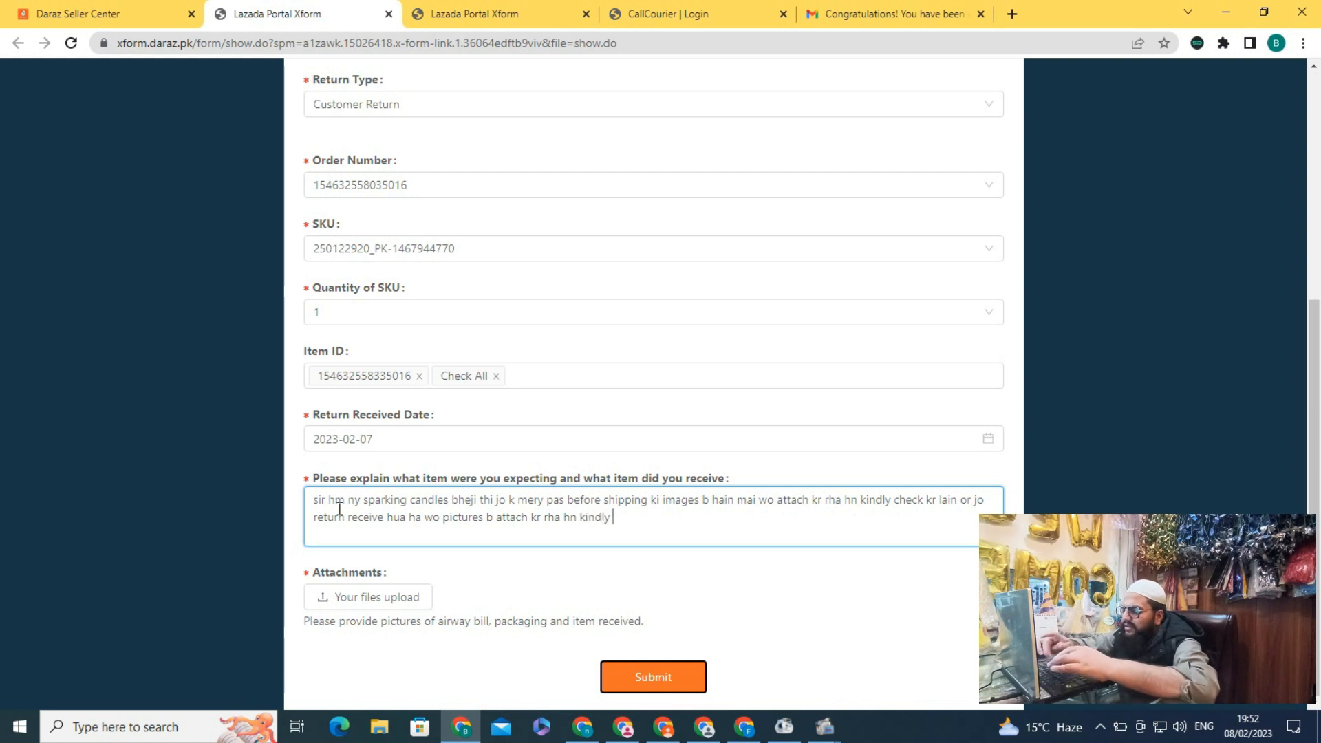
text(k kra)
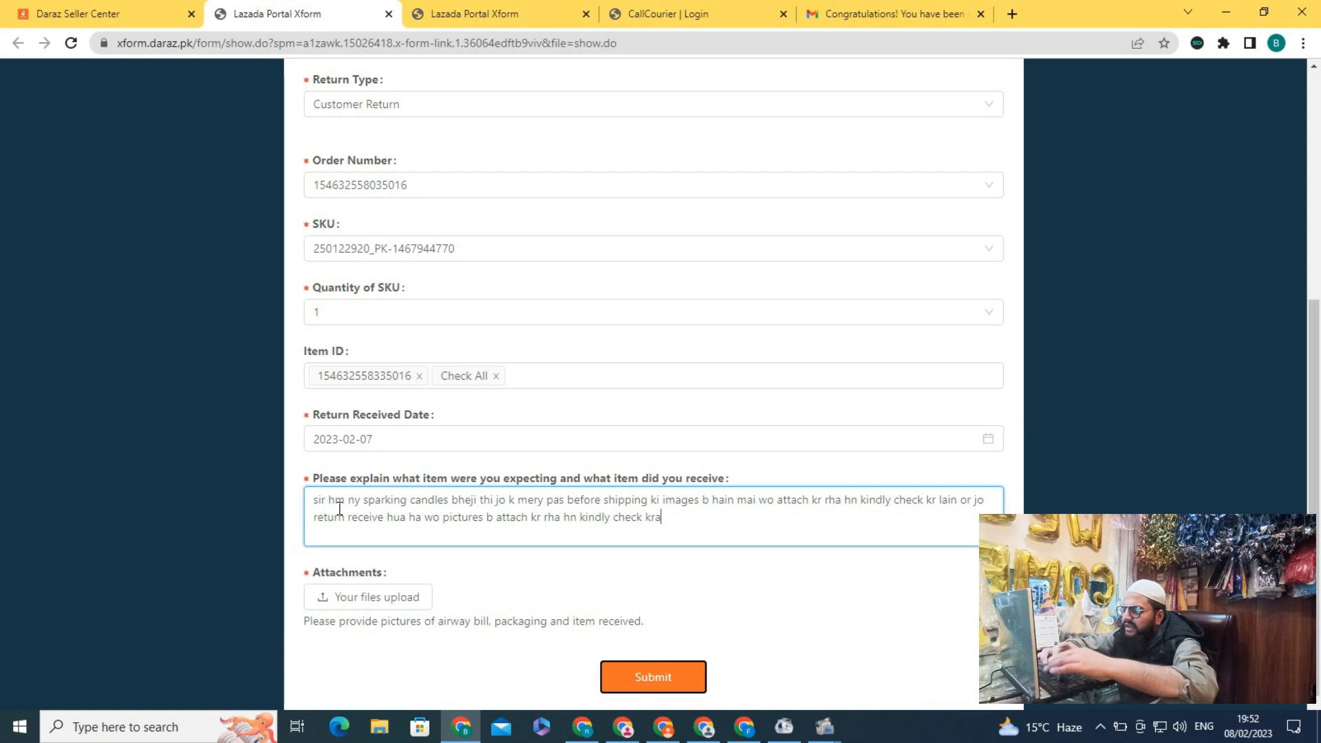
text(in and)
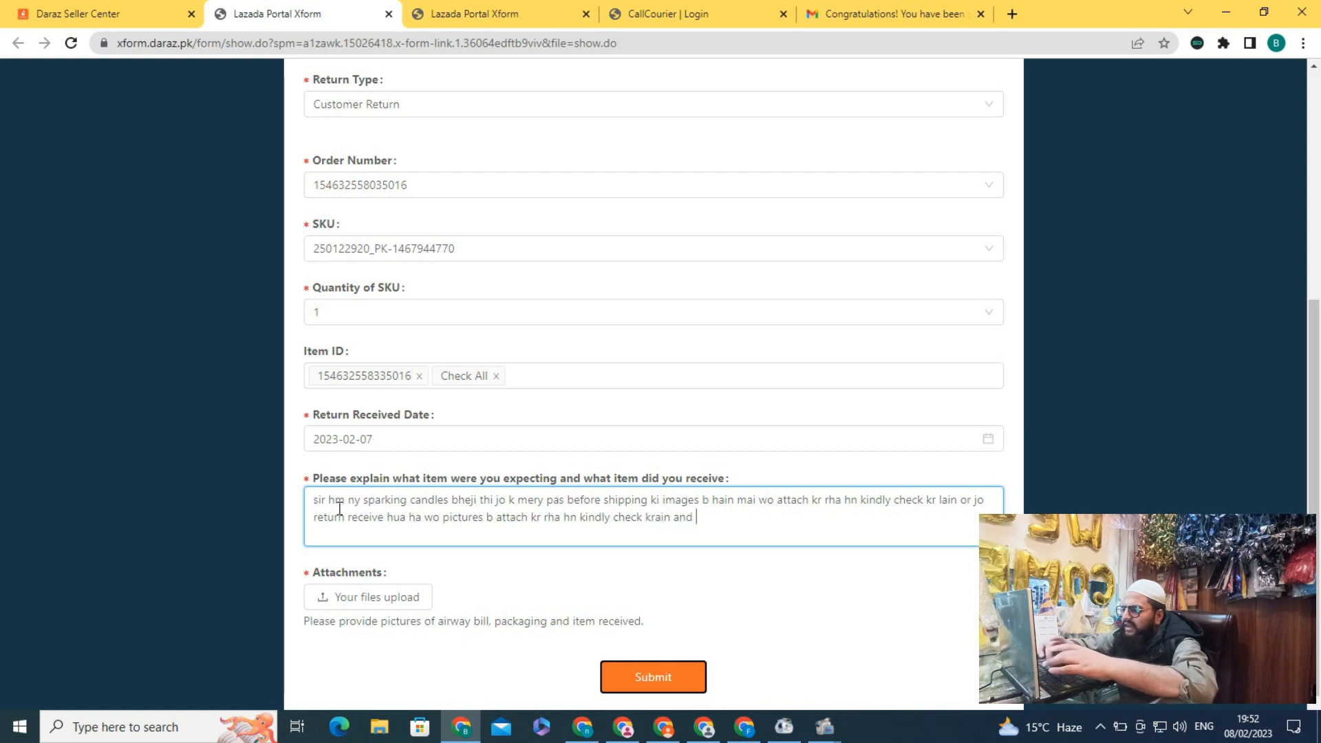
text( refund)
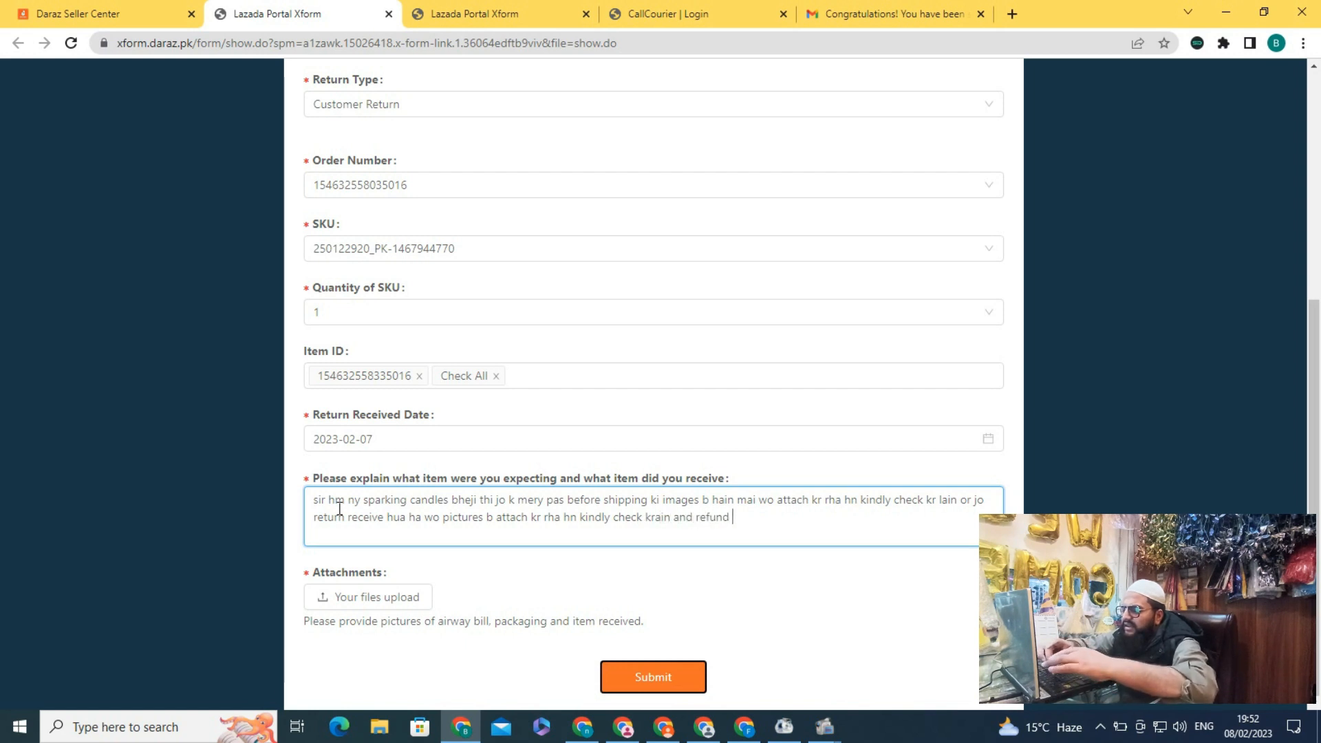
text( krain amount thanks)
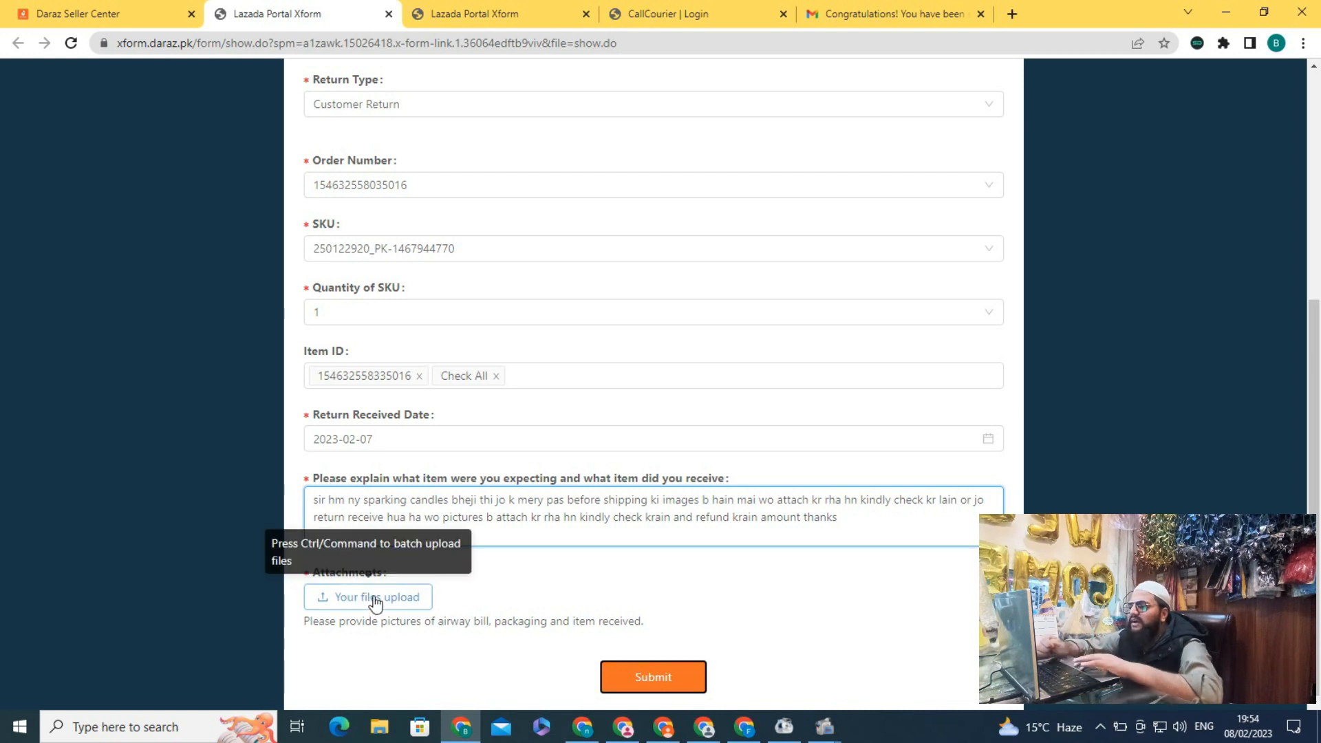
click(351, 600)
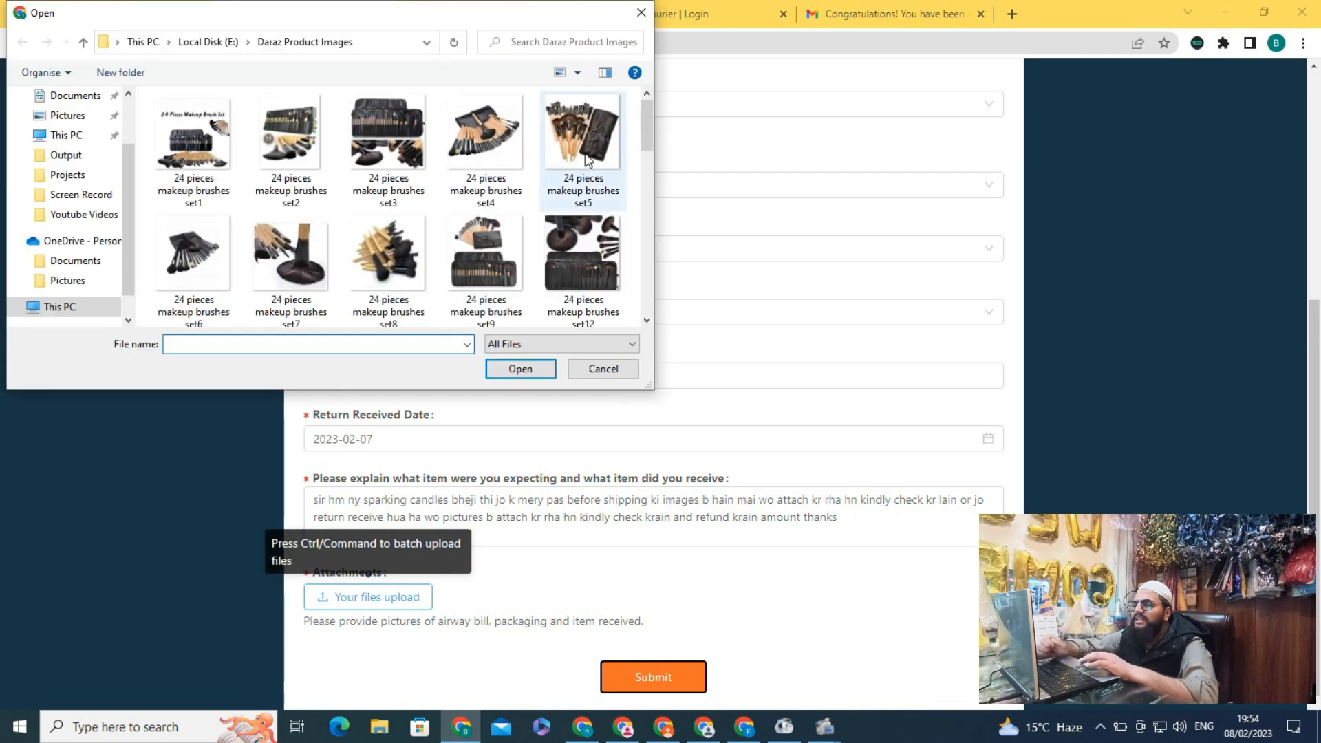
click(642, 12)
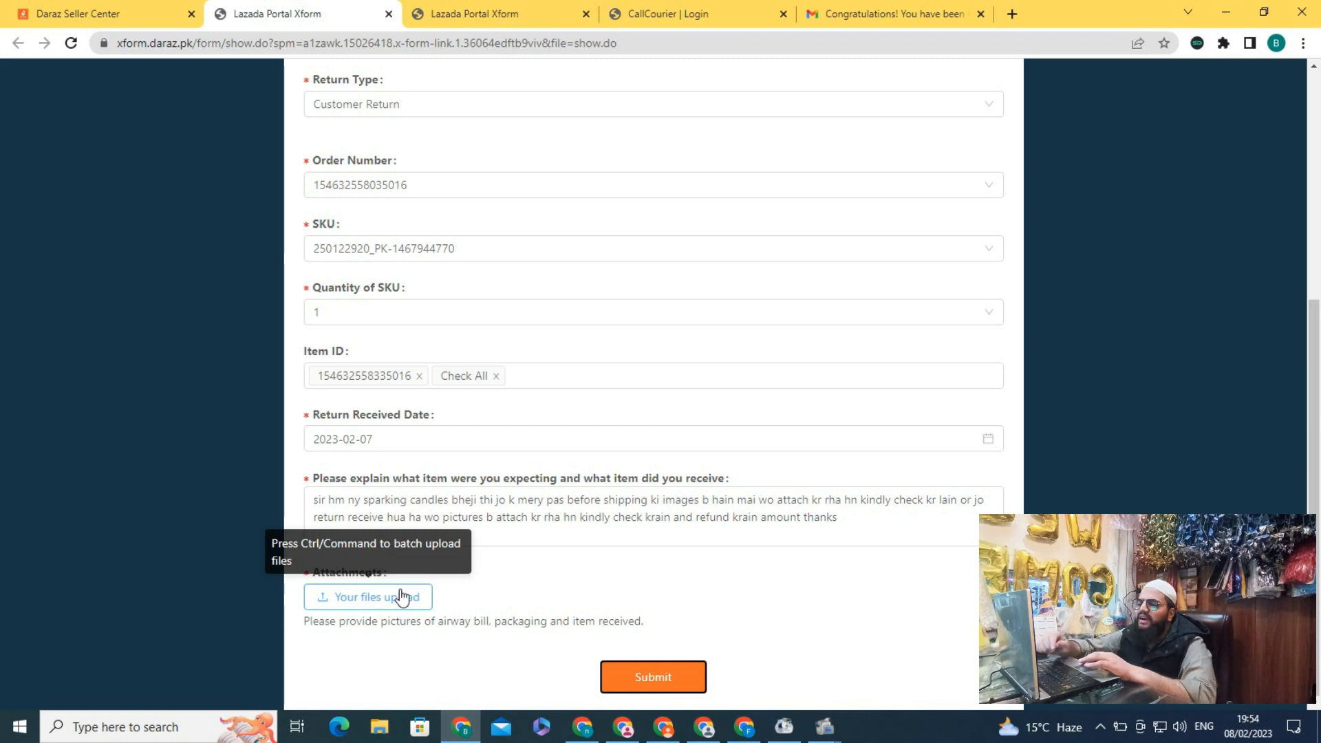
click(403, 597)
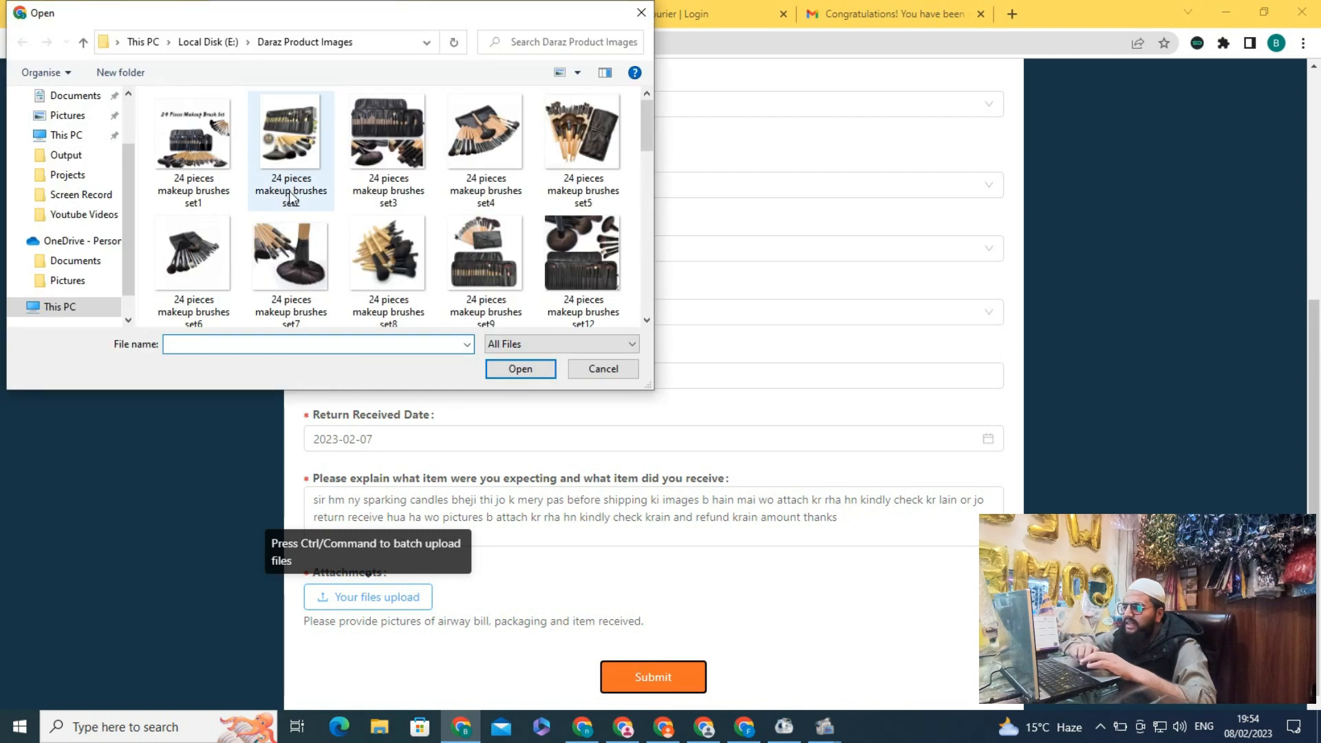
ctrl+click(290, 192)
ctrl+click(387, 151)
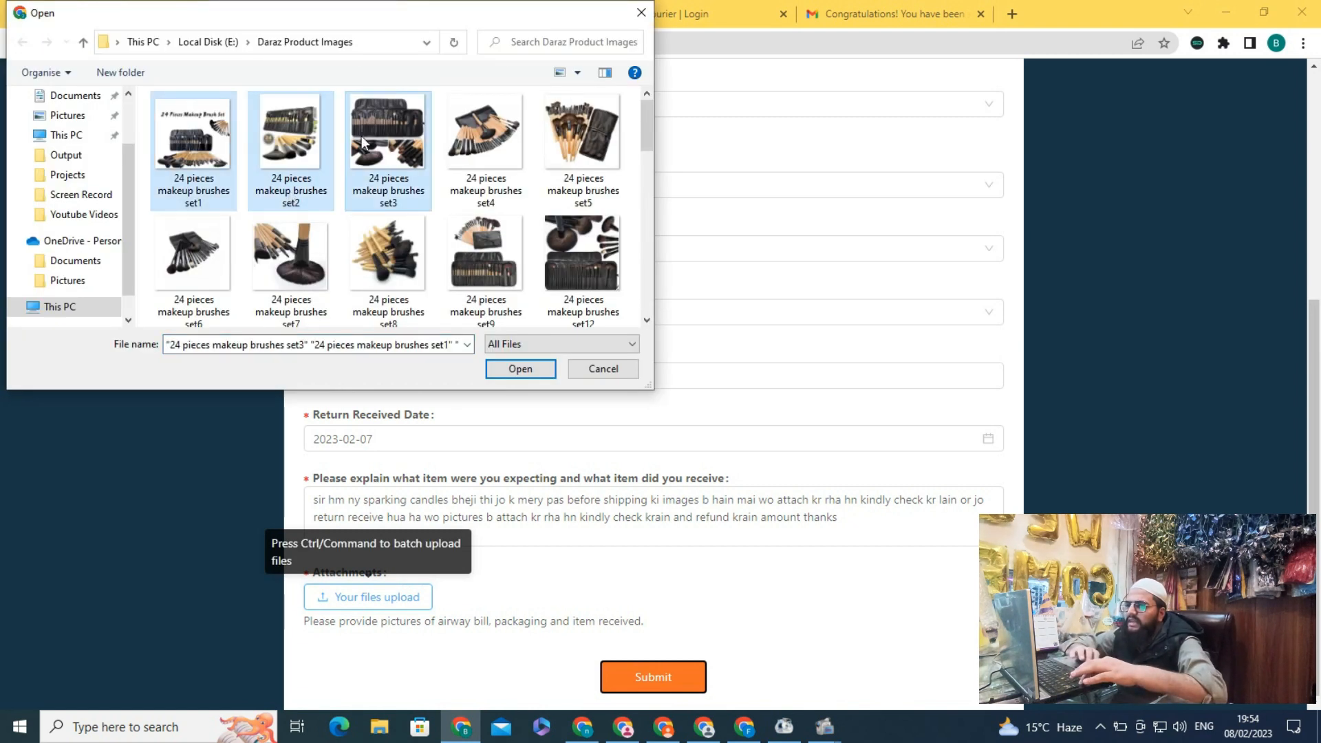
click(515, 366)
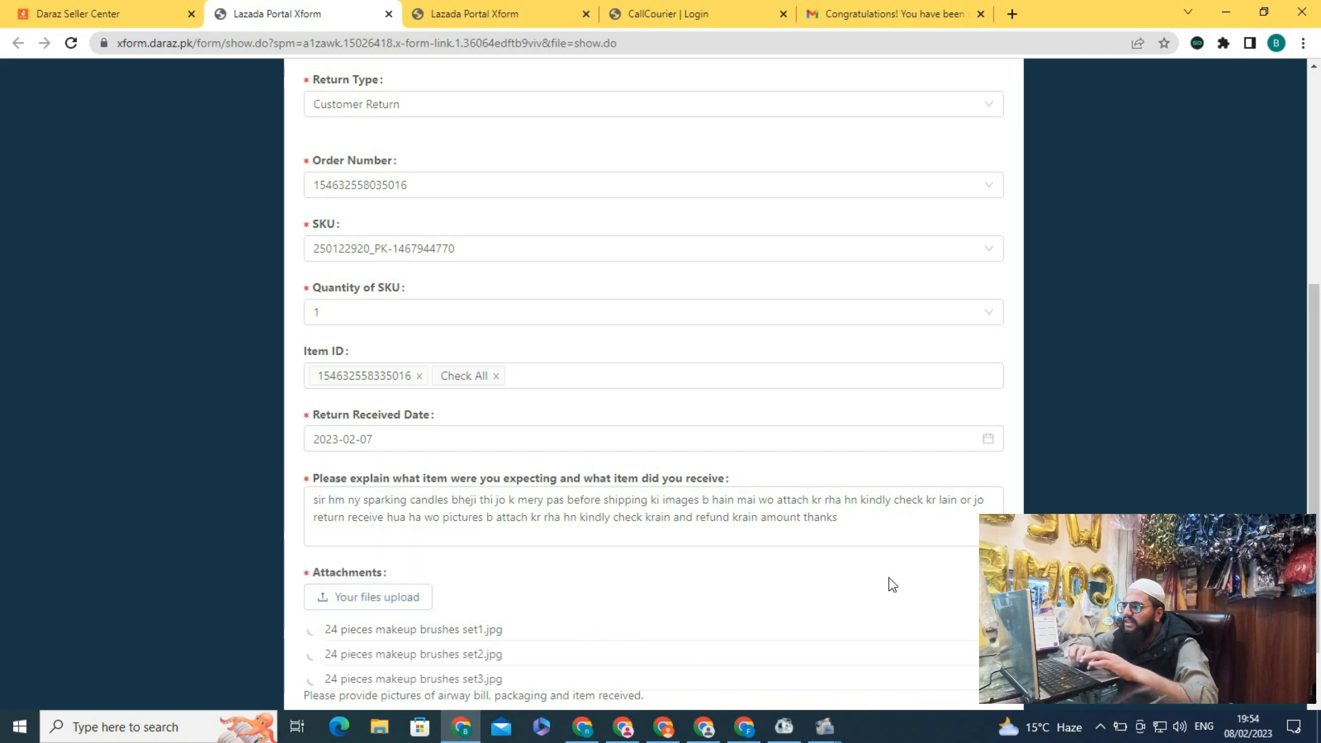
scroll(893, 585, down, 1)
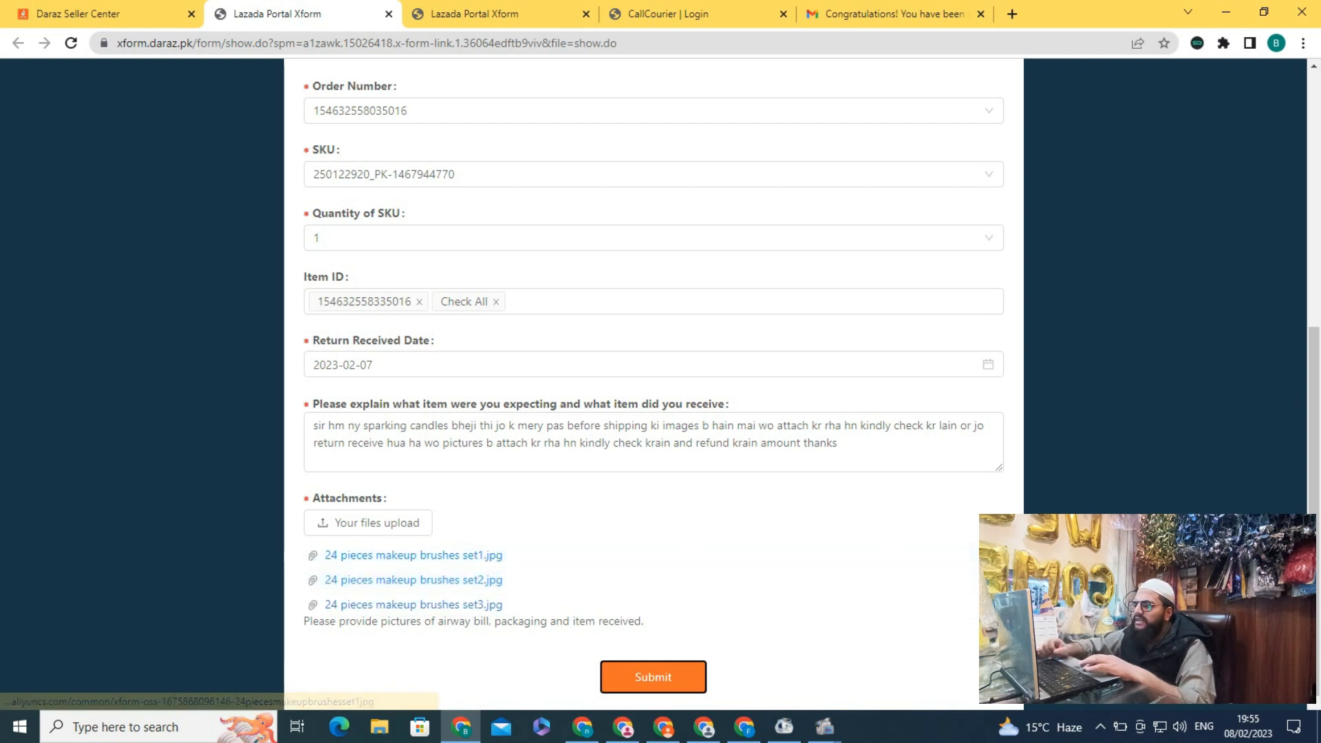
click(997, 579)
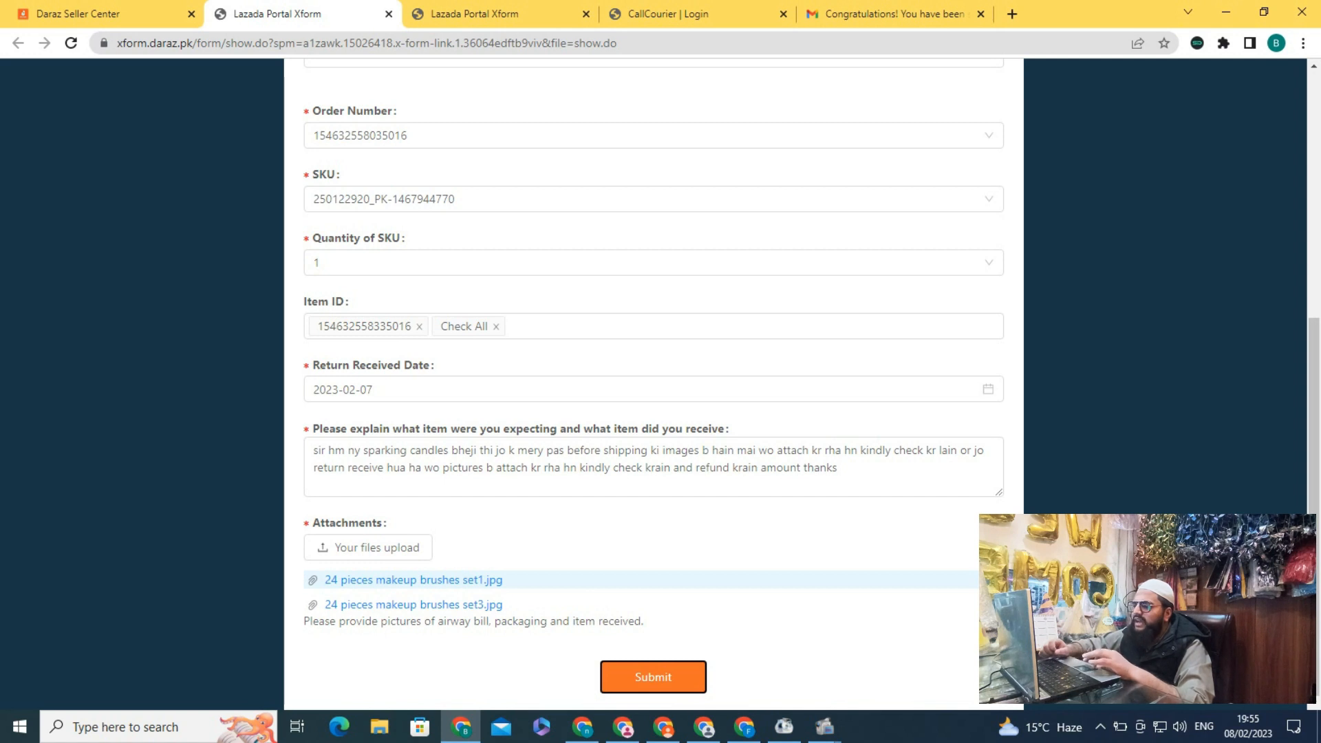
click(997, 579)
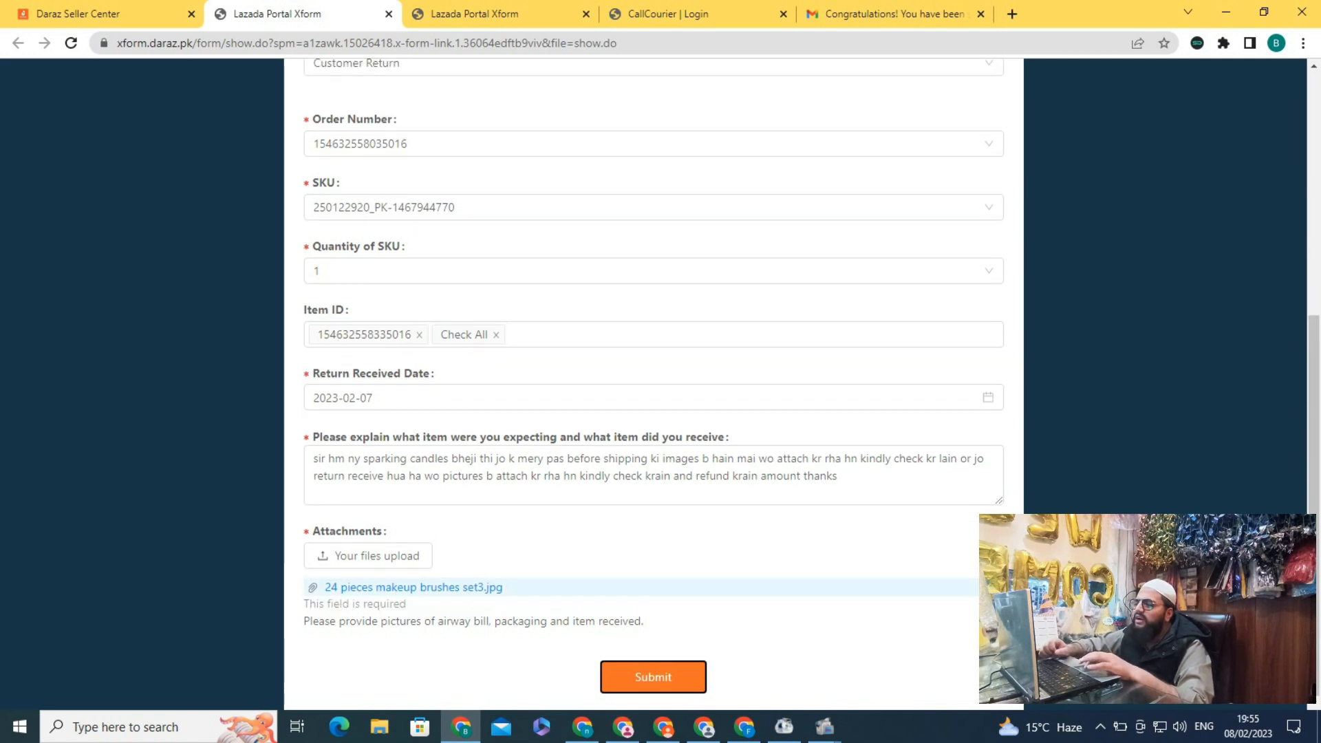
click(997, 587)
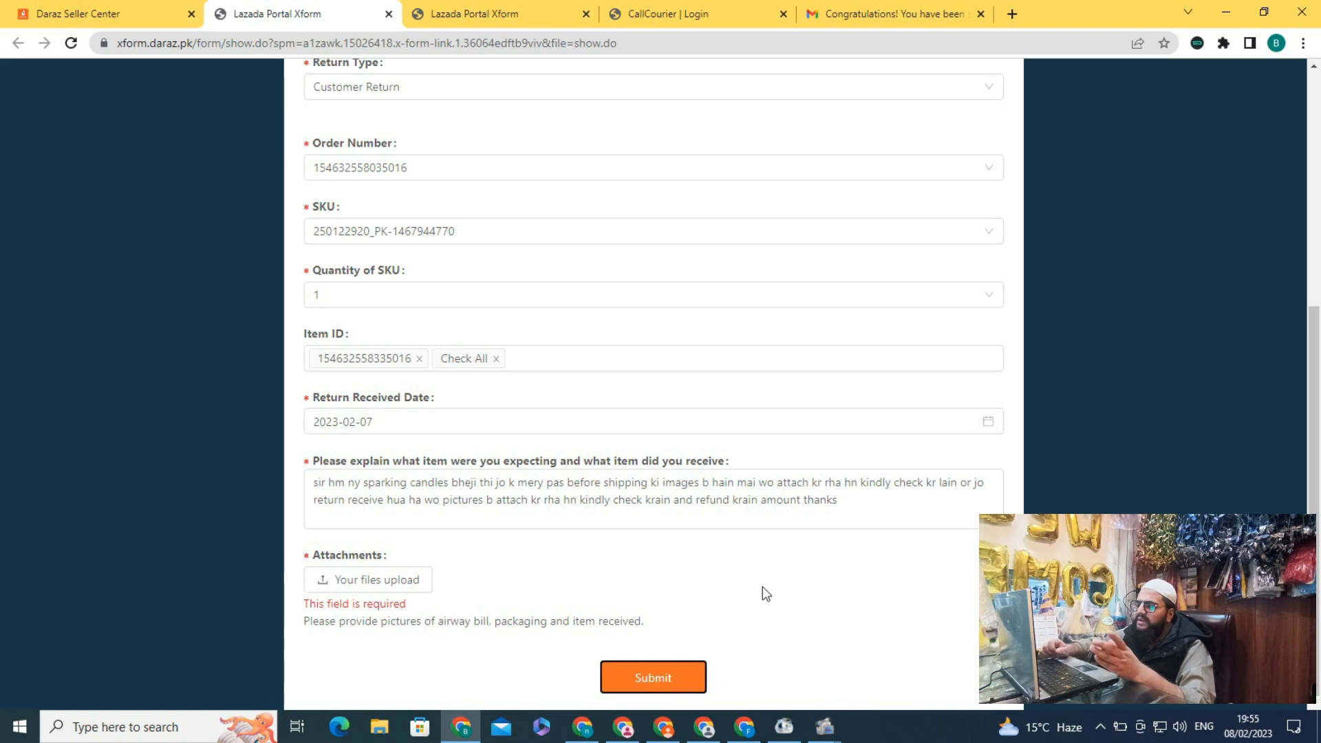